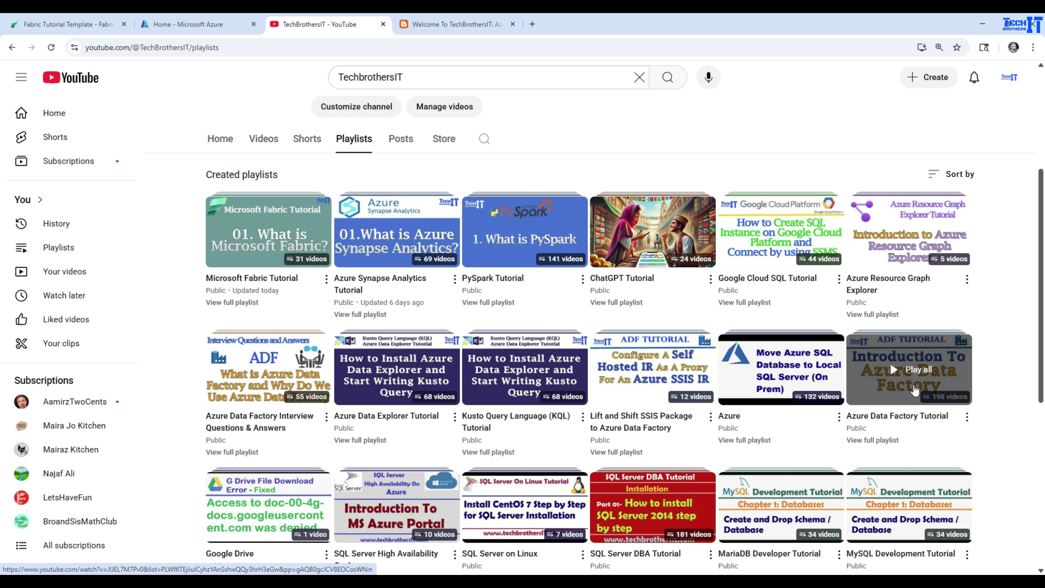
Switch to the TechBrothersIT blog and examine the Introduction, Git Hub and Copy Activity sections of its Azure Data Factory tutorial.
click(439, 24)
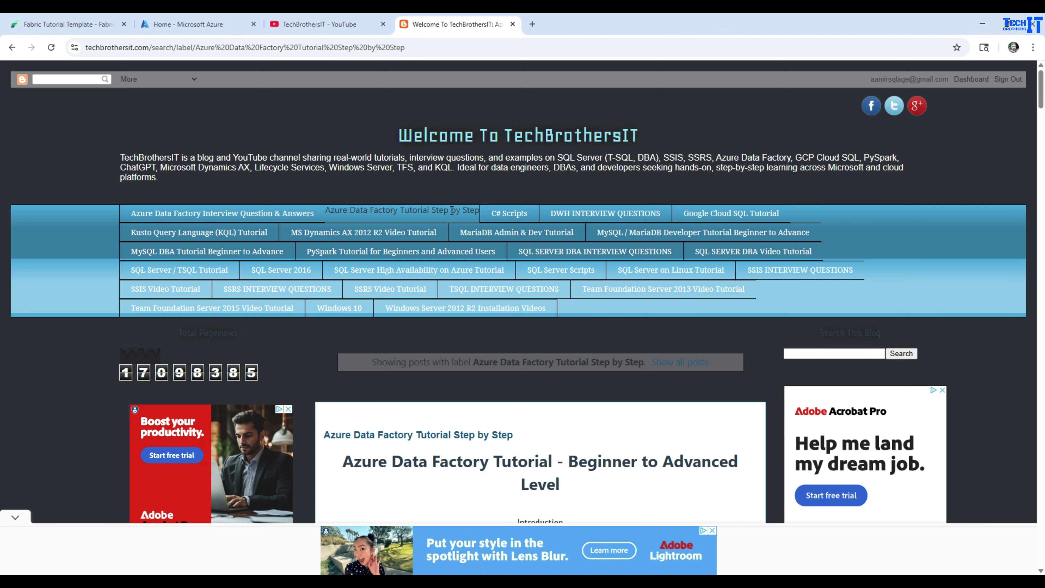
scroll(558, 320, down, 5)
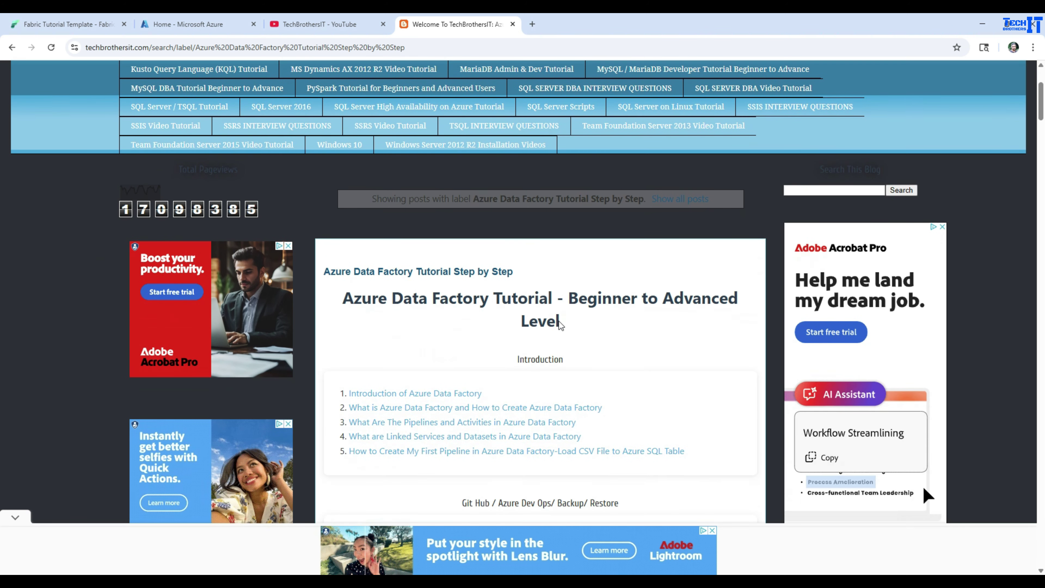
scroll(565, 312, down, 3)
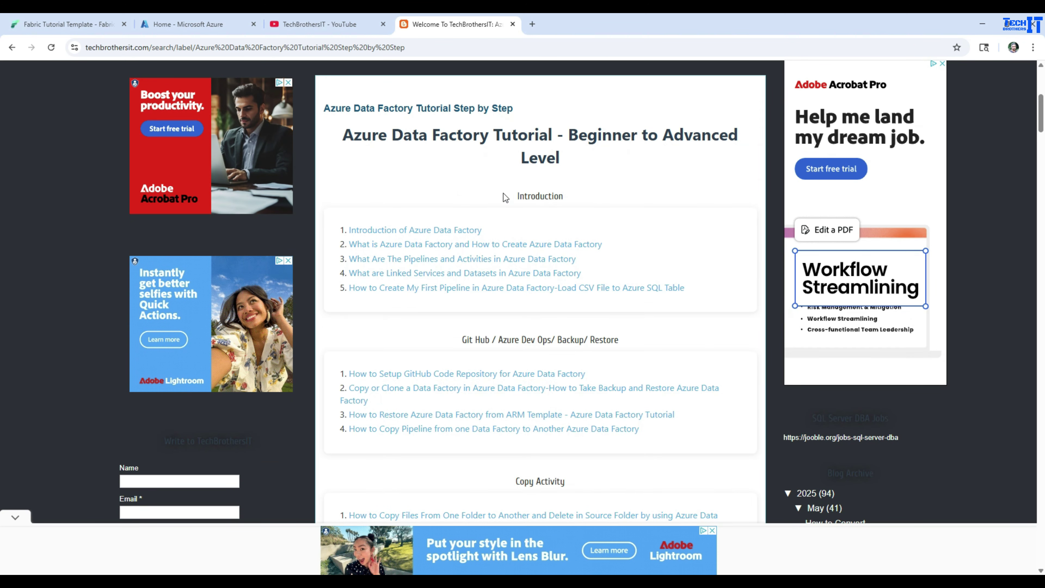
drag(508, 196, 574, 197)
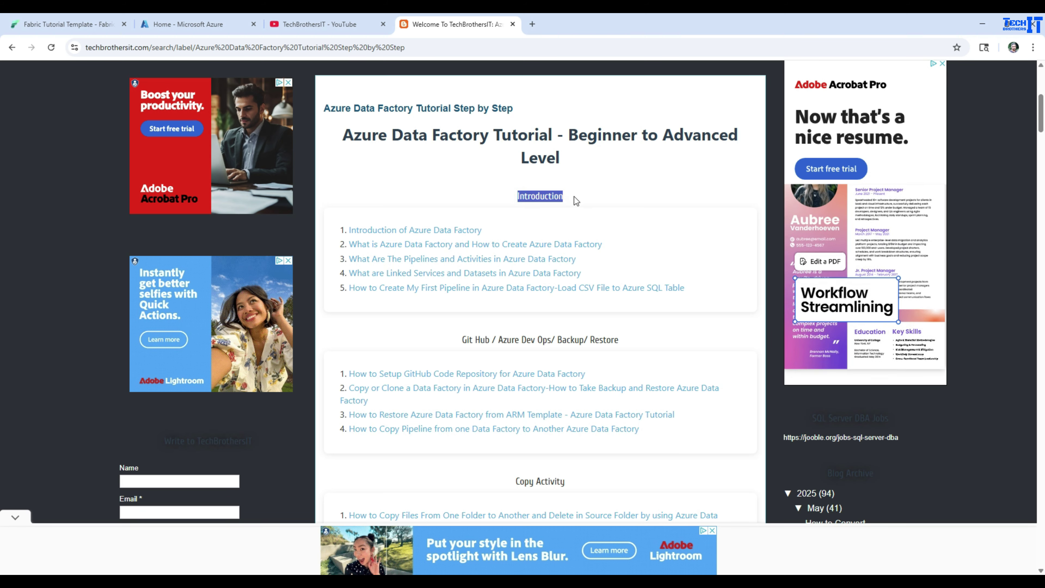
drag(461, 340, 490, 339)
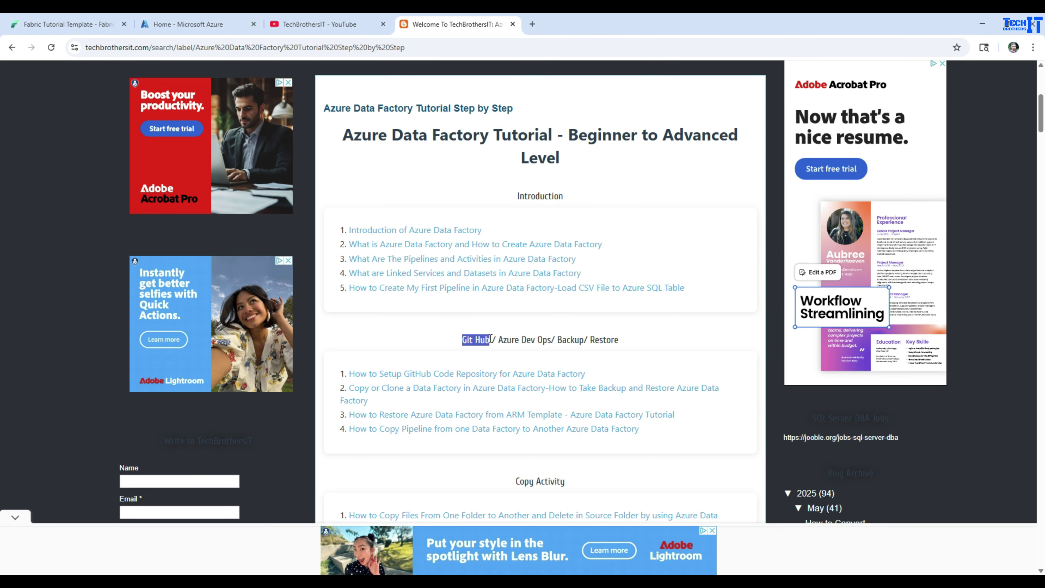
scroll(530, 336, down, 3)
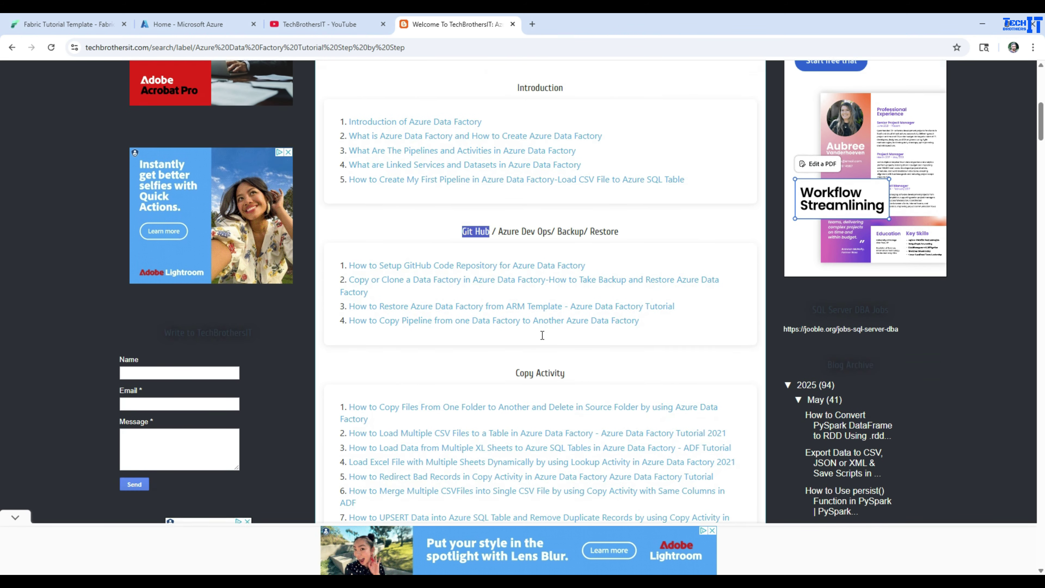
scroll(522, 333, down, 5)
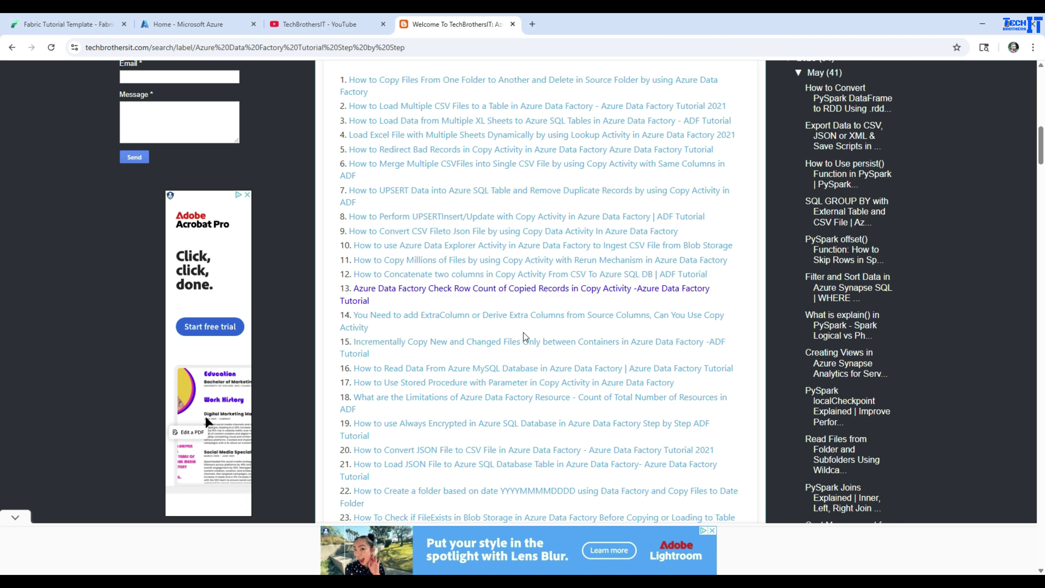
scroll(271, 205, up, 2)
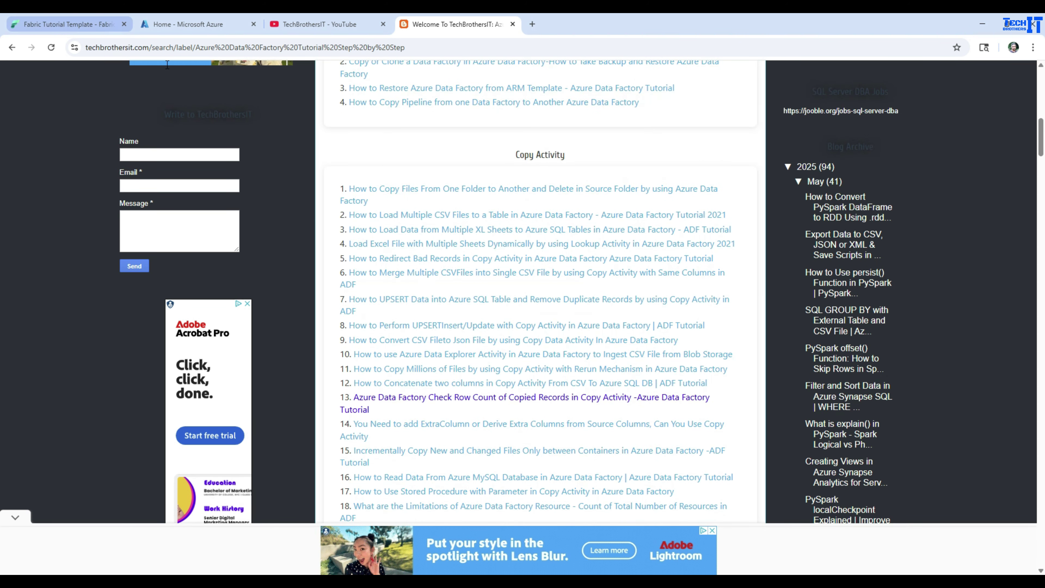
scroll(502, 190, down, 1)
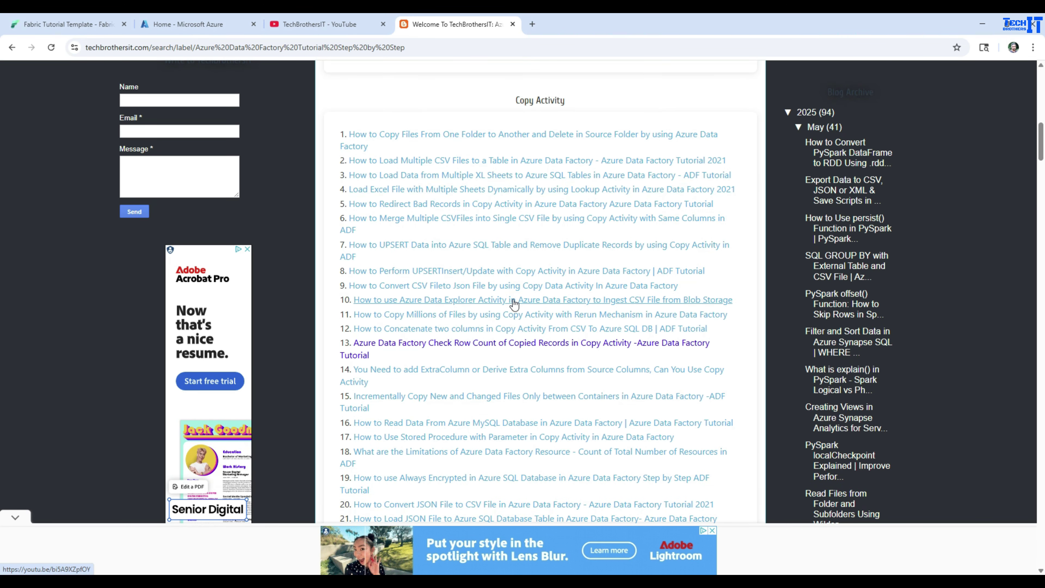
scroll(513, 302, down, 2)
scroll(514, 304, down, 1)
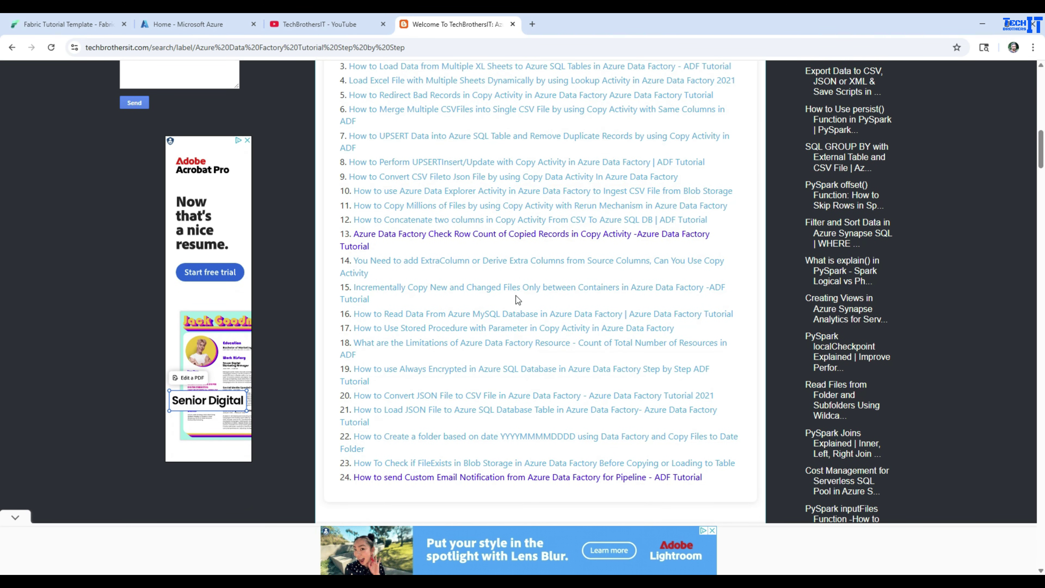
Examine the remaining tutorial topics on the blog page, from Delete Activity through Azure Key Vault to Others.
scroll(516, 297, down, 6)
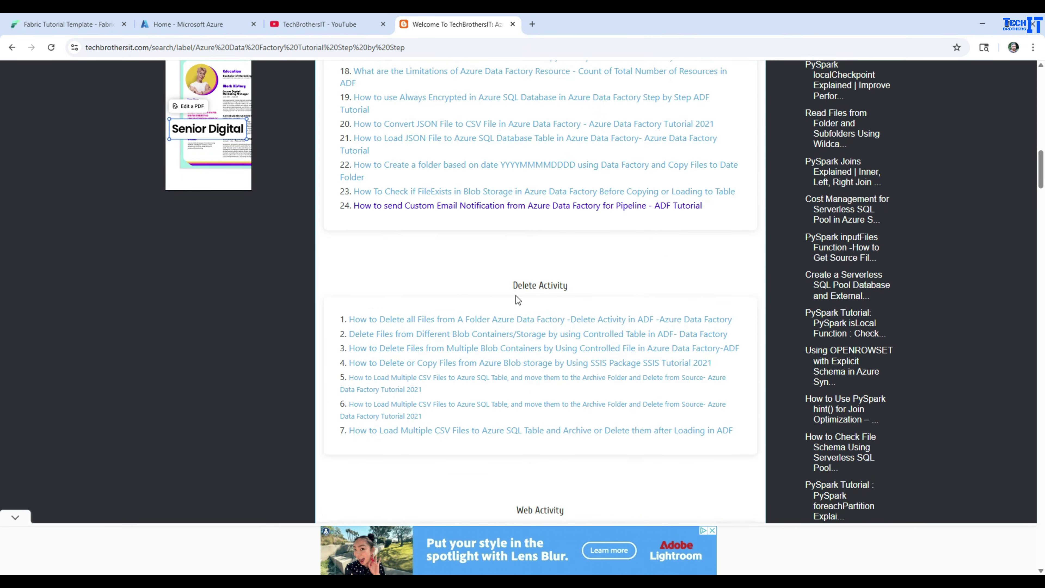
scroll(516, 296, down, 2)
scroll(529, 286, down, 8)
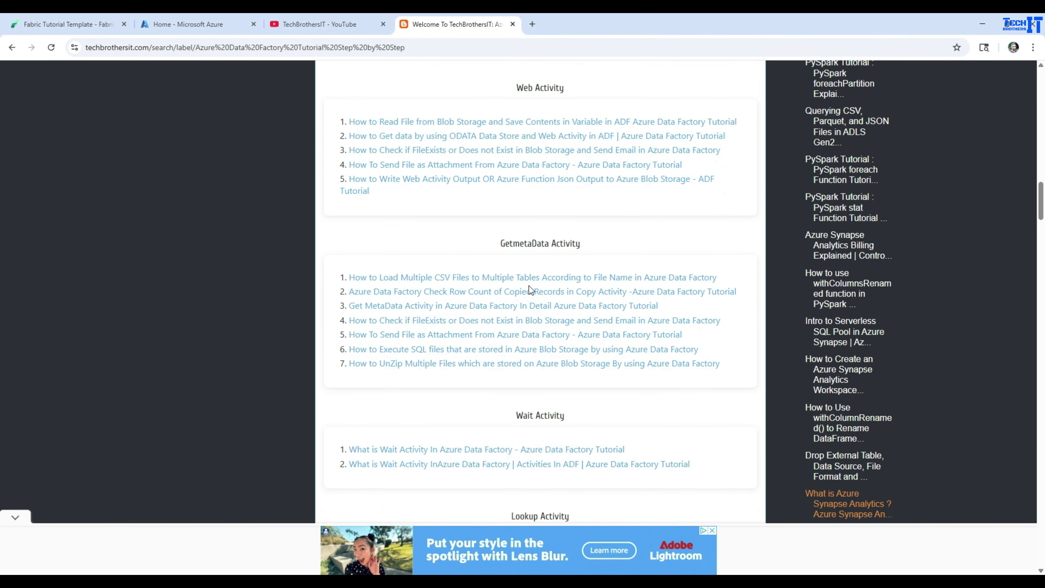
scroll(529, 286, down, 12)
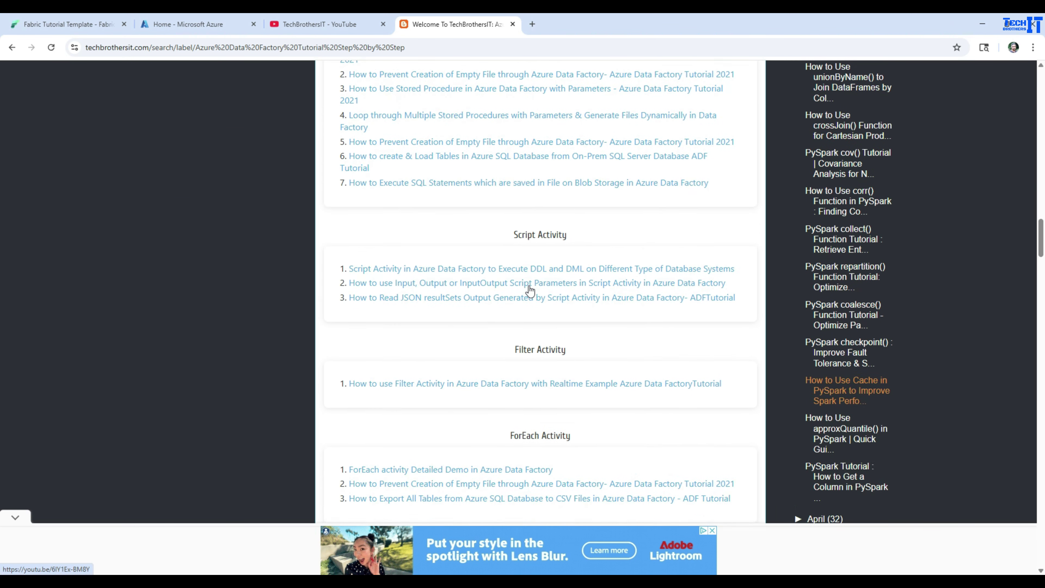
scroll(530, 289, down, 16)
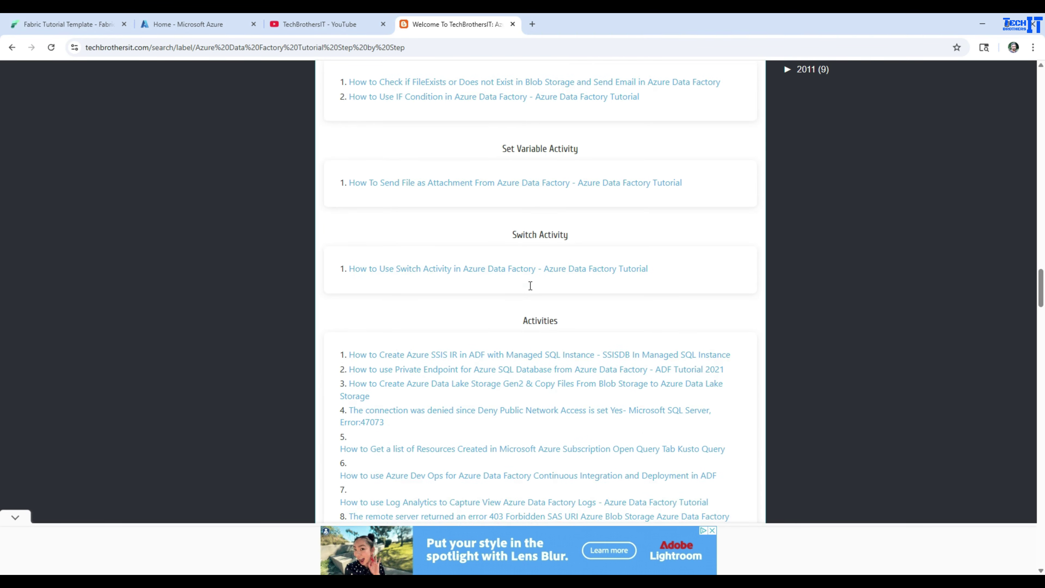
scroll(529, 285, down, 20)
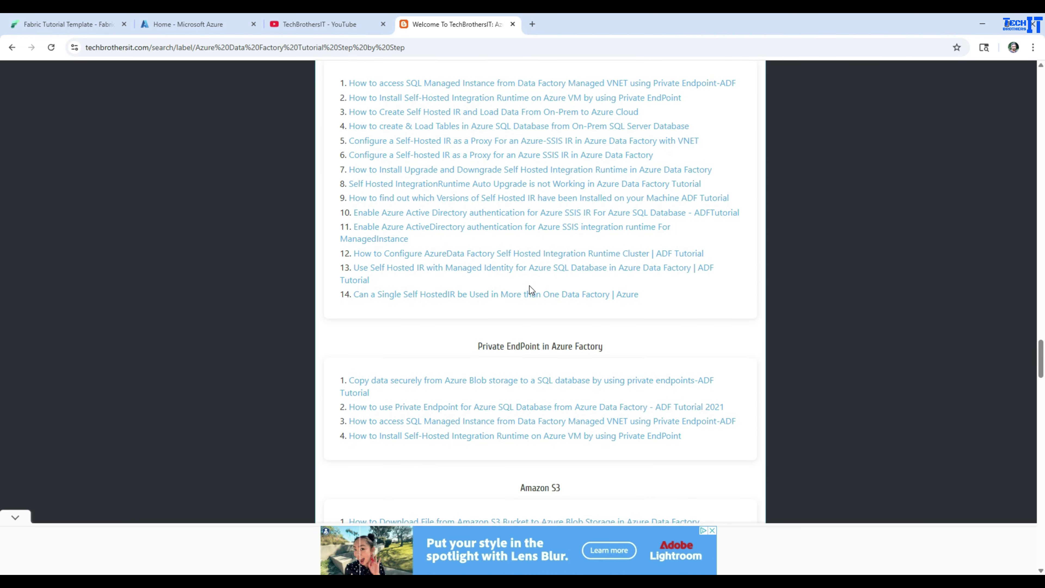
scroll(529, 286, down, 20)
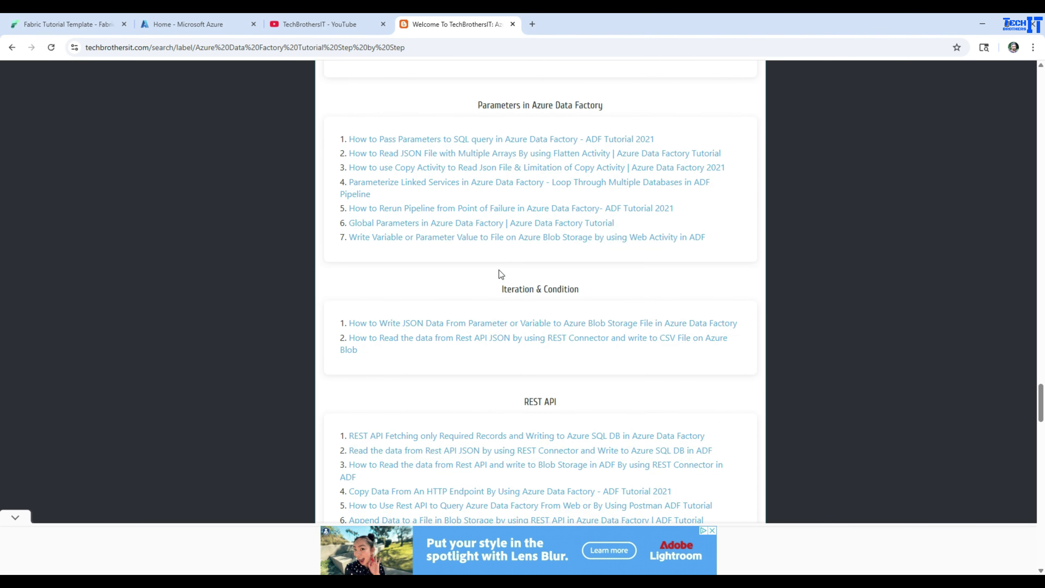
scroll(499, 271, down, 20)
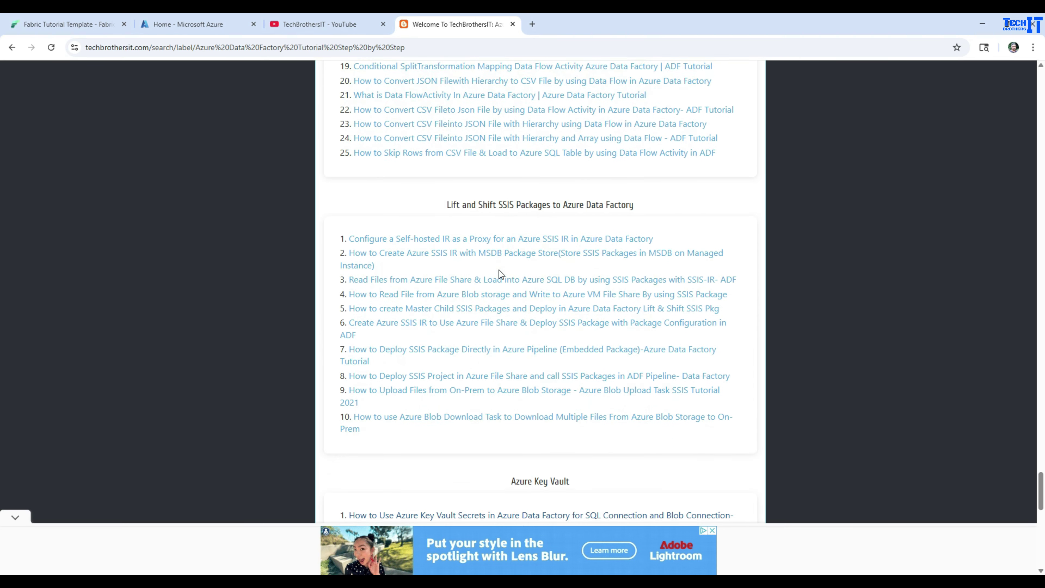
scroll(499, 274, down, 3)
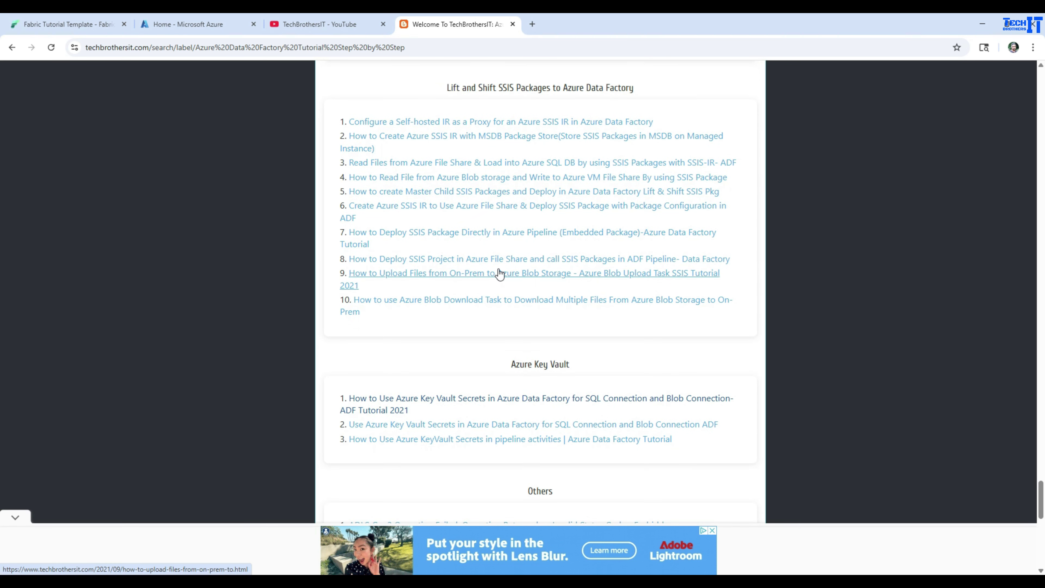
scroll(499, 274, down, 10)
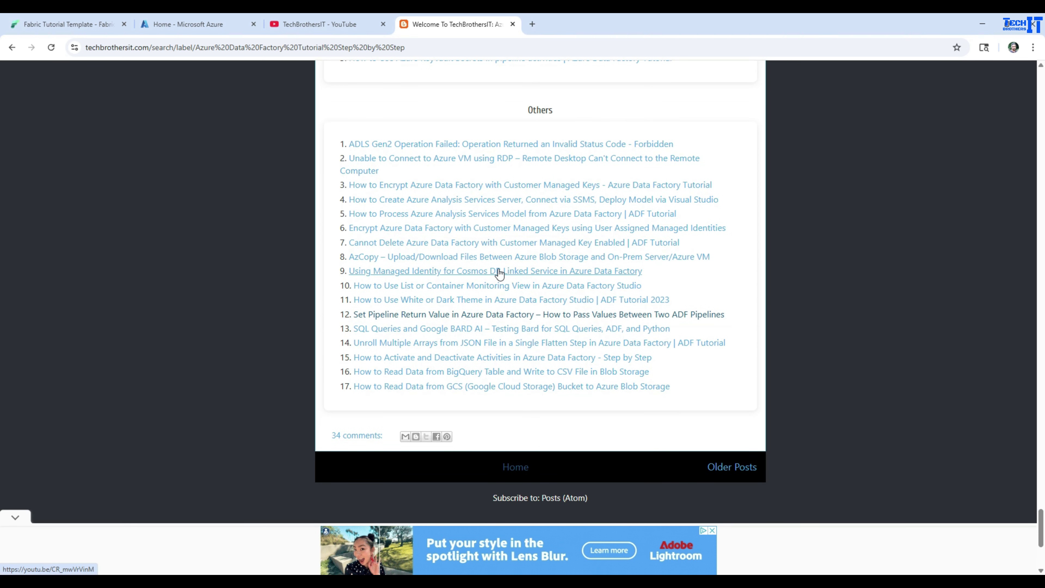
Switch to Microsoft Fabric and open TechBrothersLakeHouse from the Lakehouse folder of the SalesWS workspace.
click(82, 28)
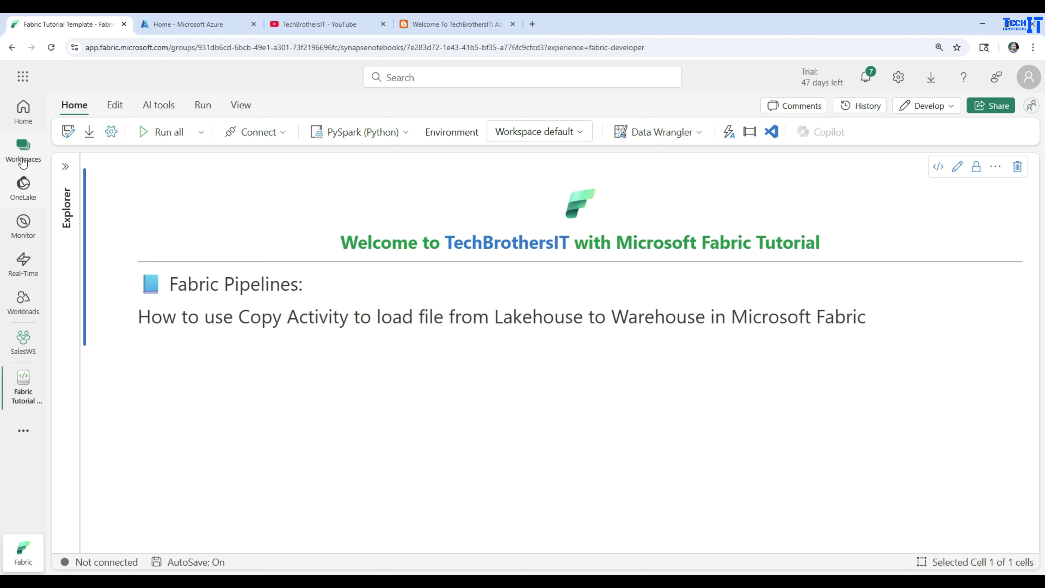
click(23, 148)
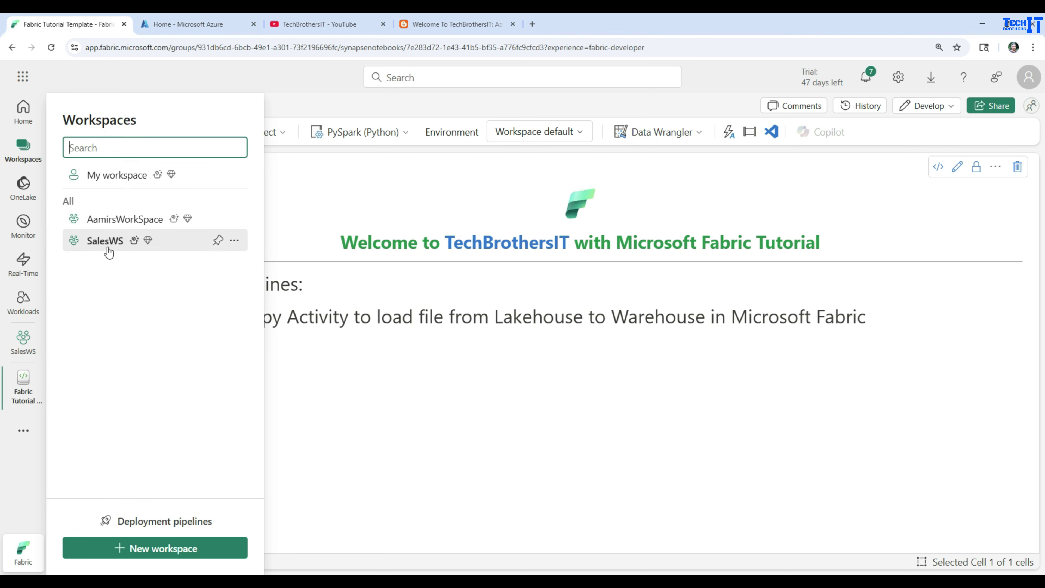
click(101, 244)
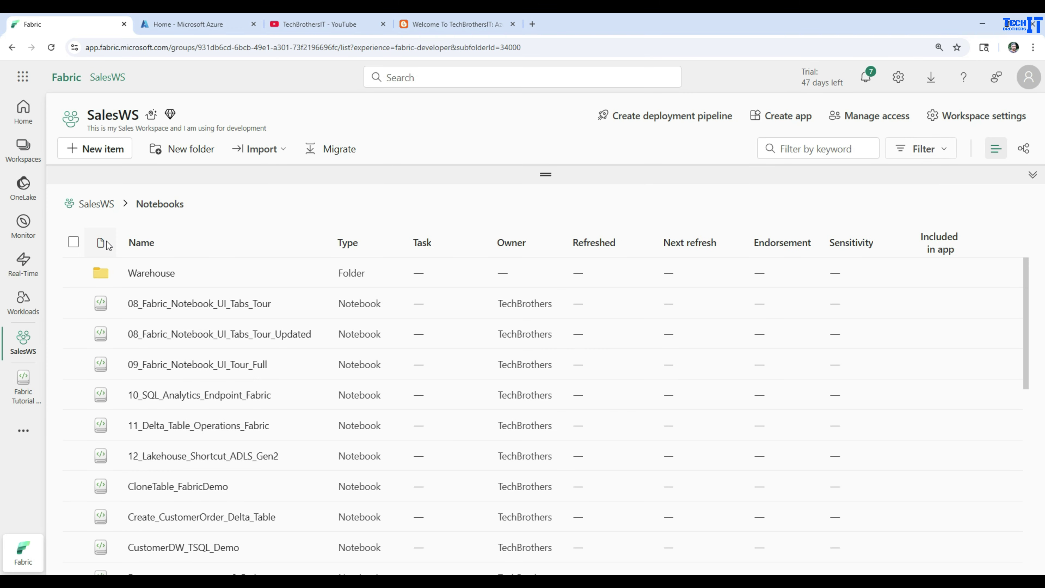
click(89, 204)
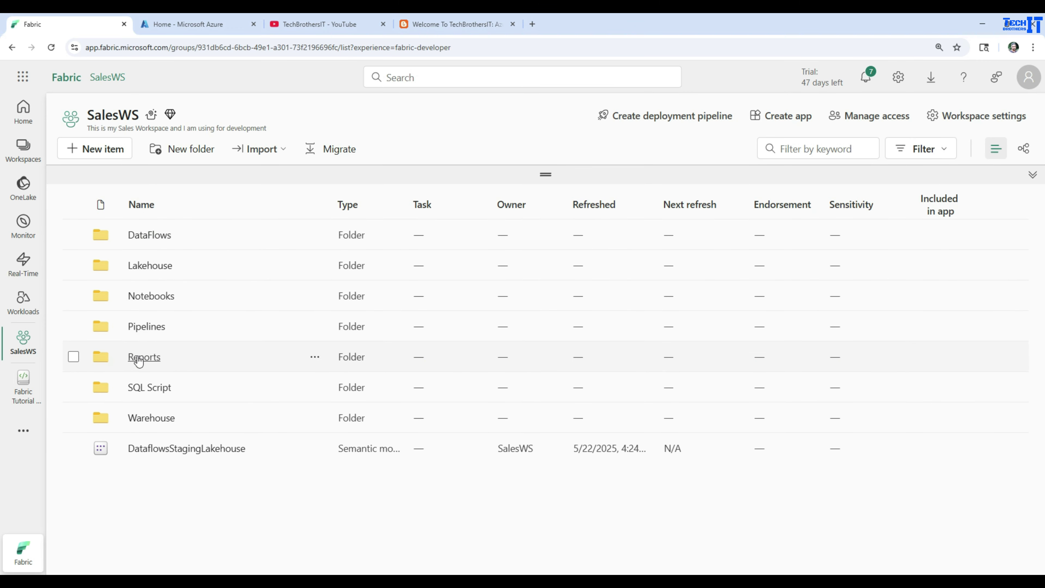
click(149, 266)
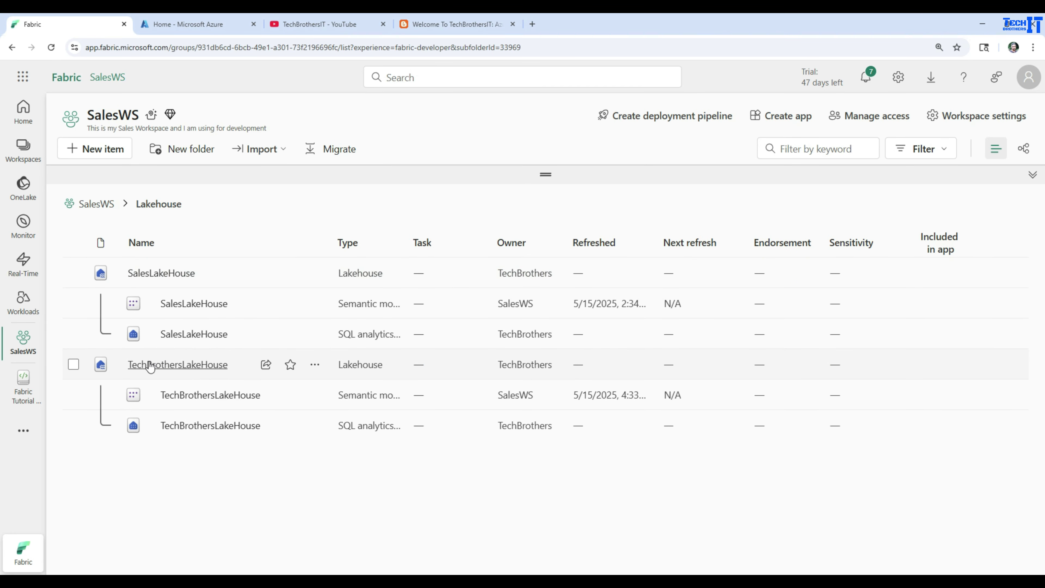
click(154, 367)
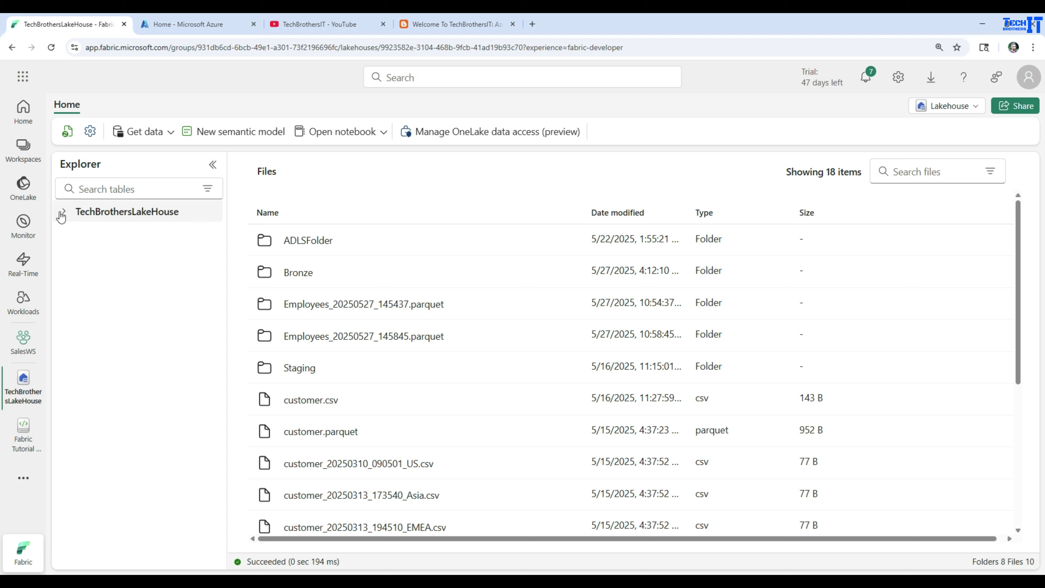
Look through the lakehouse's tables and list the contents of the Staging folder in its files.
click(63, 211)
click(80, 233)
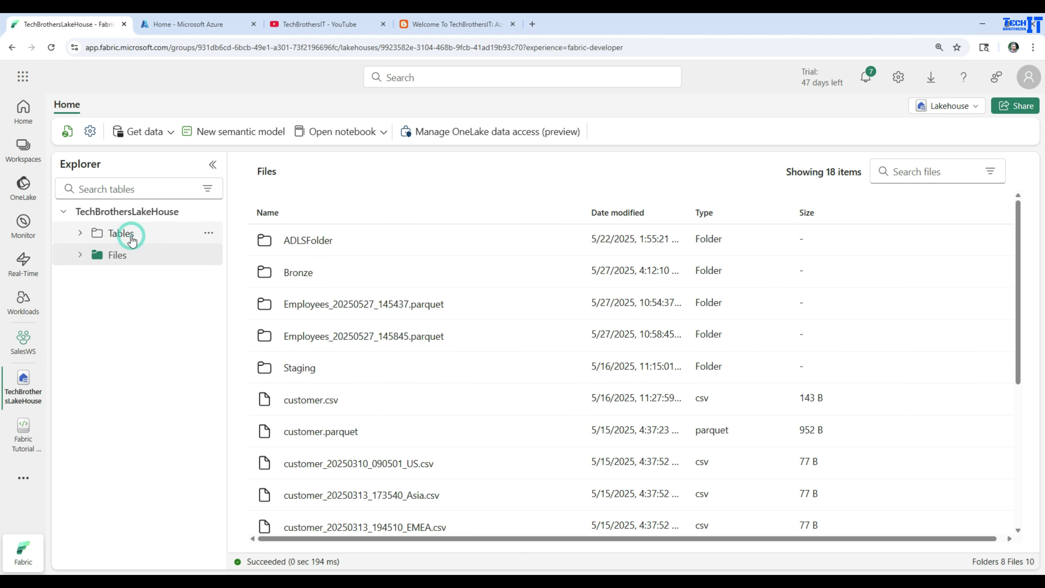
click(80, 233)
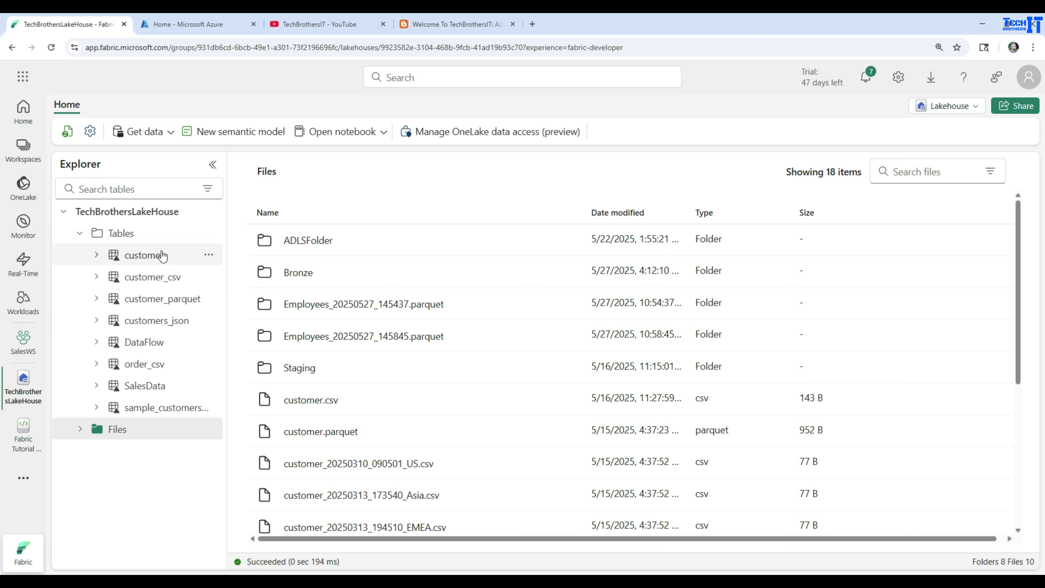
click(78, 233)
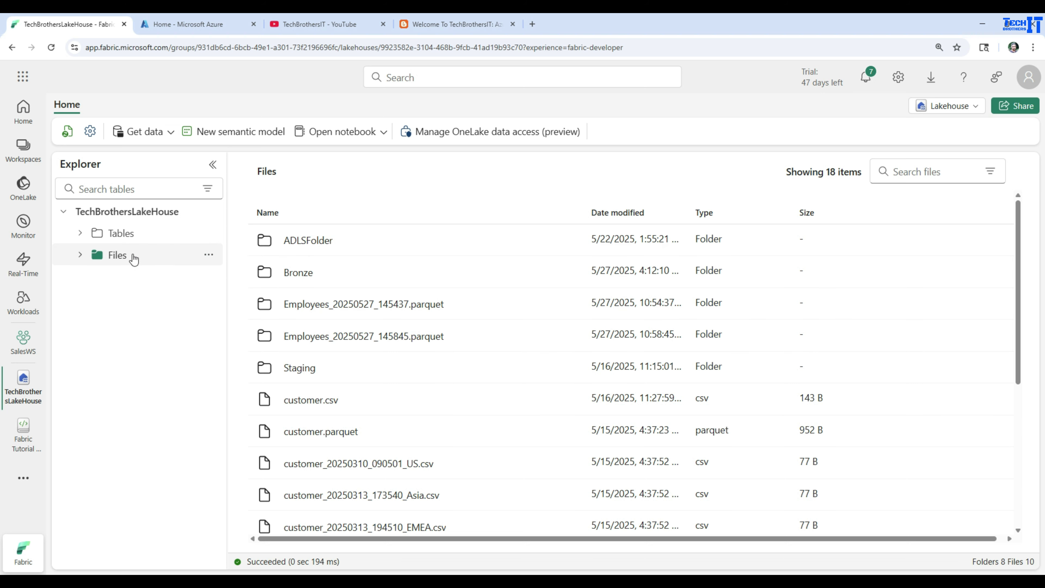
scroll(347, 271, down, 2)
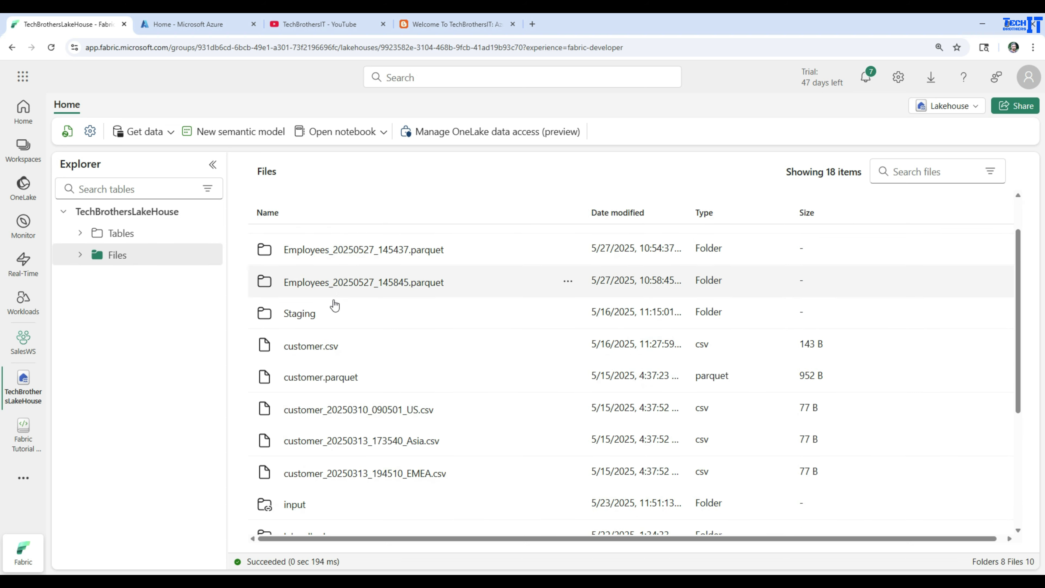
double_click(300, 311)
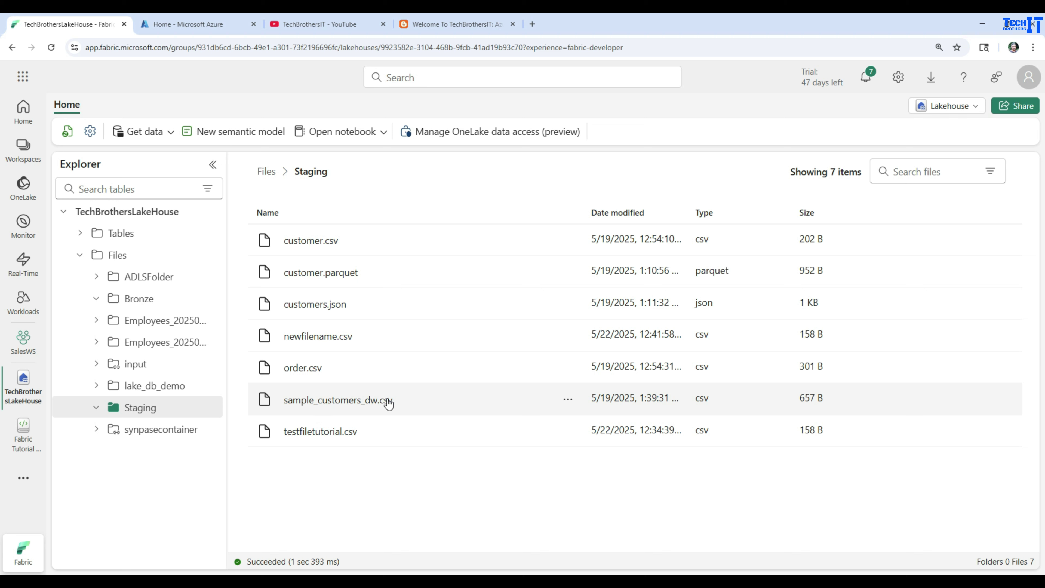
Go back to the SalesWS workspace and open the TechDWH warehouse from its Warehouse folder.
click(24, 160)
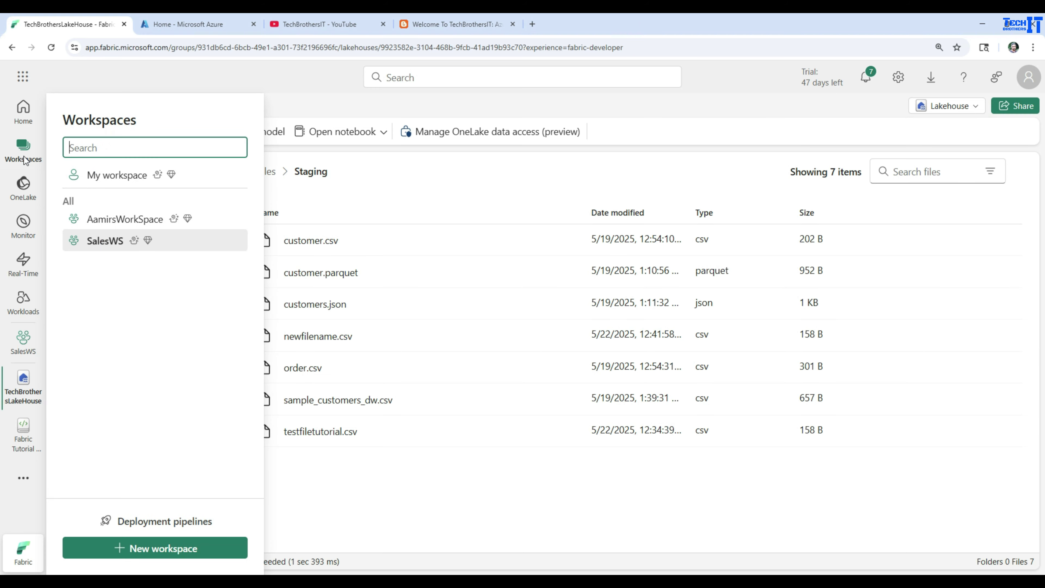
click(107, 244)
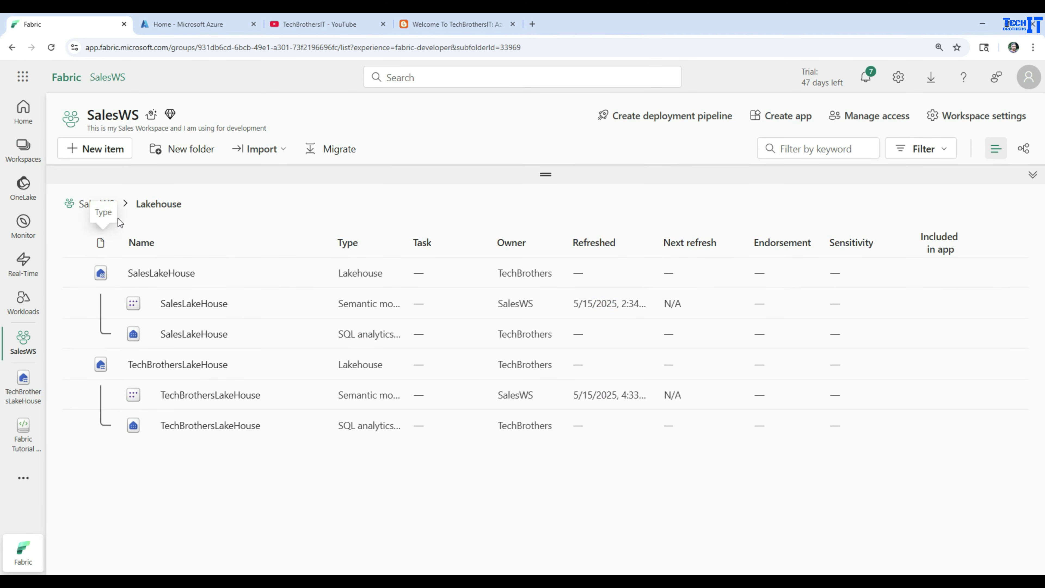
click(87, 204)
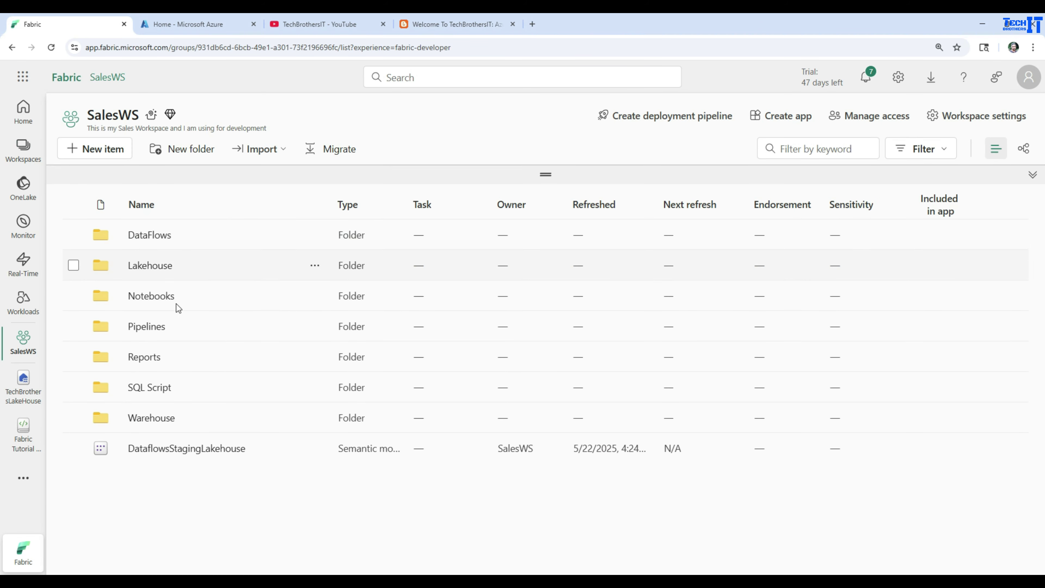
click(148, 418)
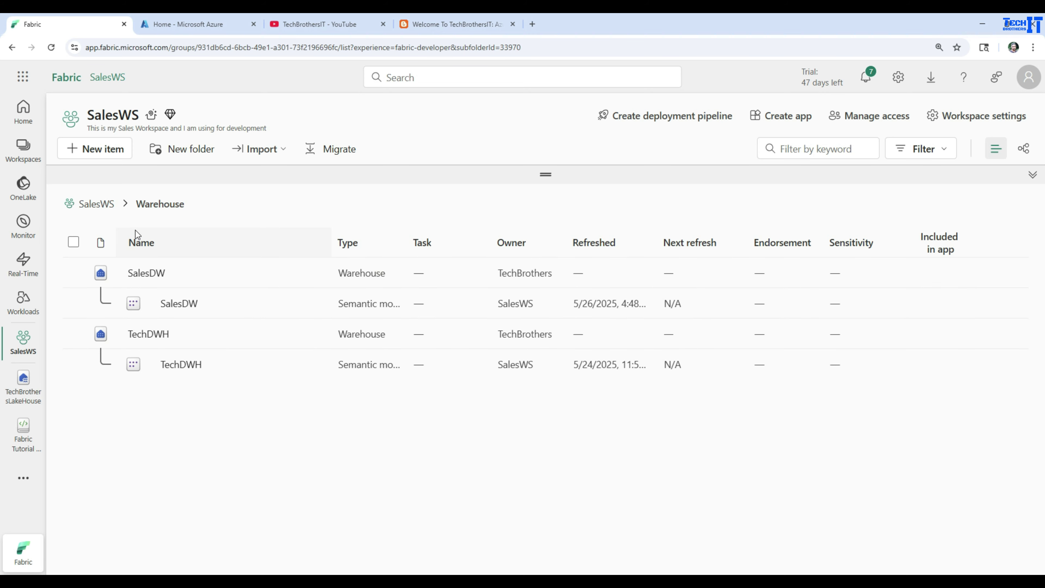
click(151, 336)
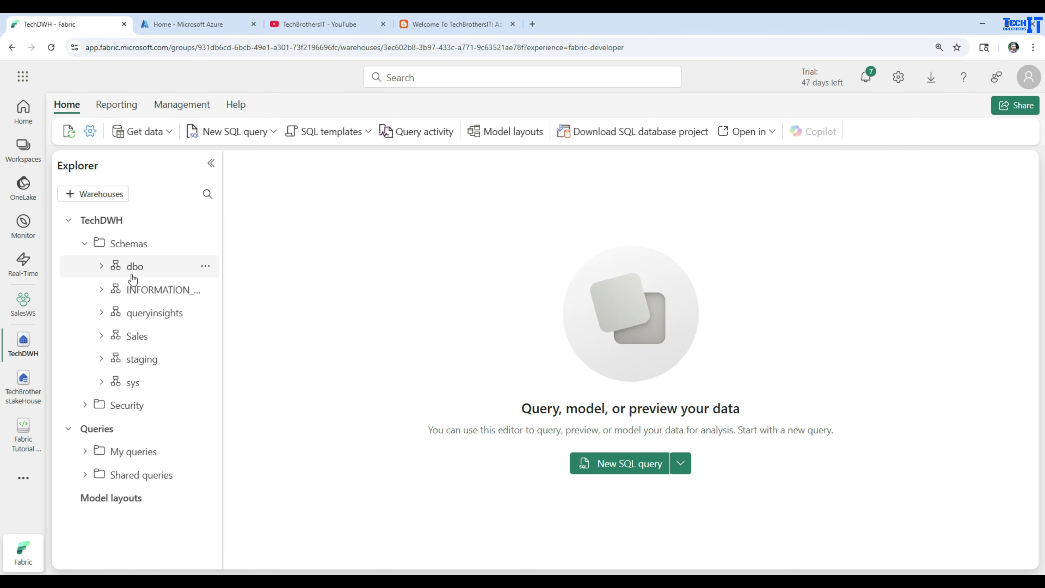
List the tables of the dbo schema in TechDWH, then return to the Staging files of TechBrothersLakeHouse.
click(101, 266)
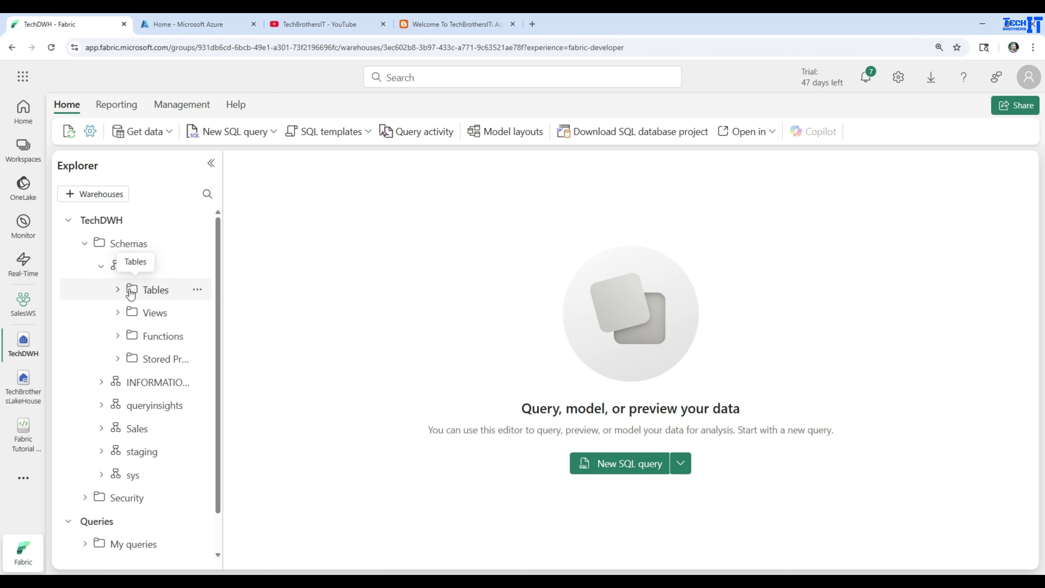
click(118, 290)
drag(221, 283, 357, 283)
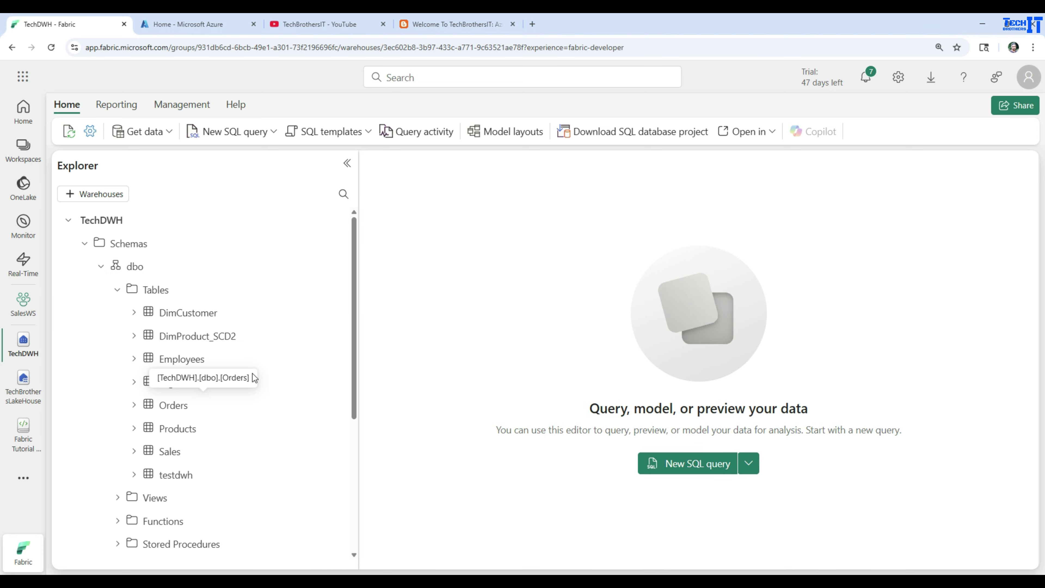
click(25, 399)
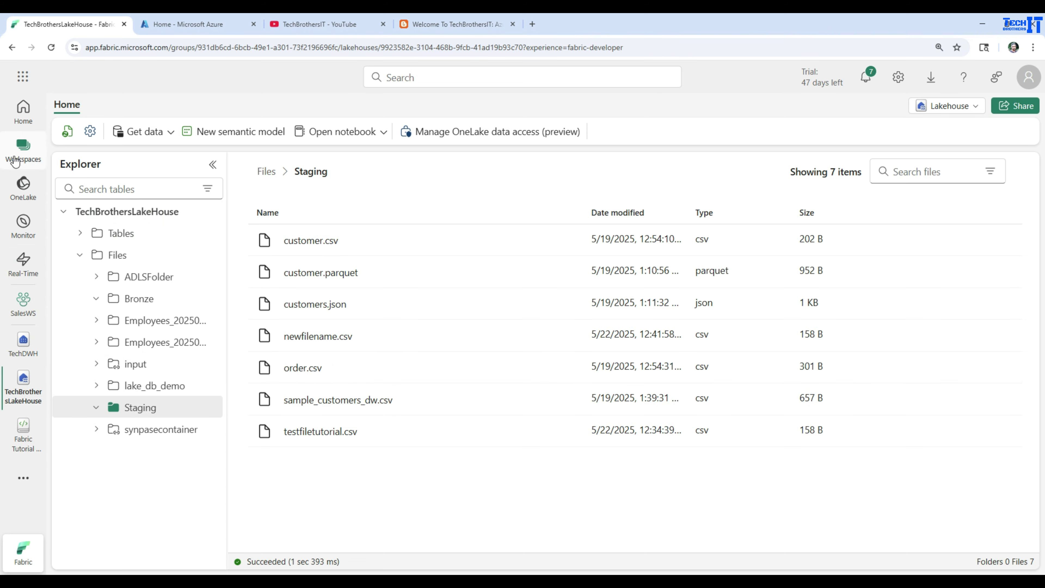
Go to the SalesWS workspace root and open its Pipelines folder.
click(25, 157)
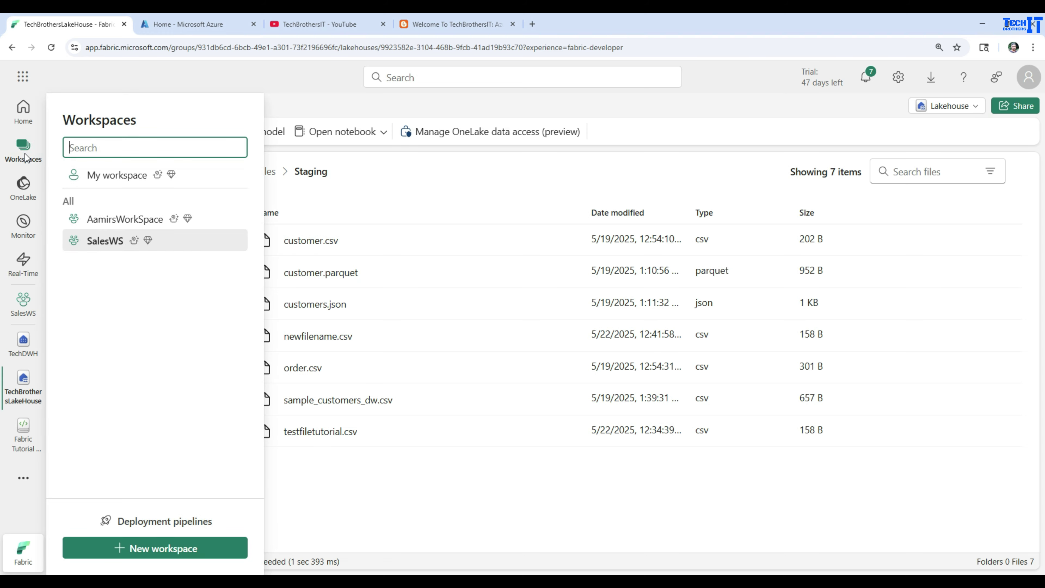
click(95, 245)
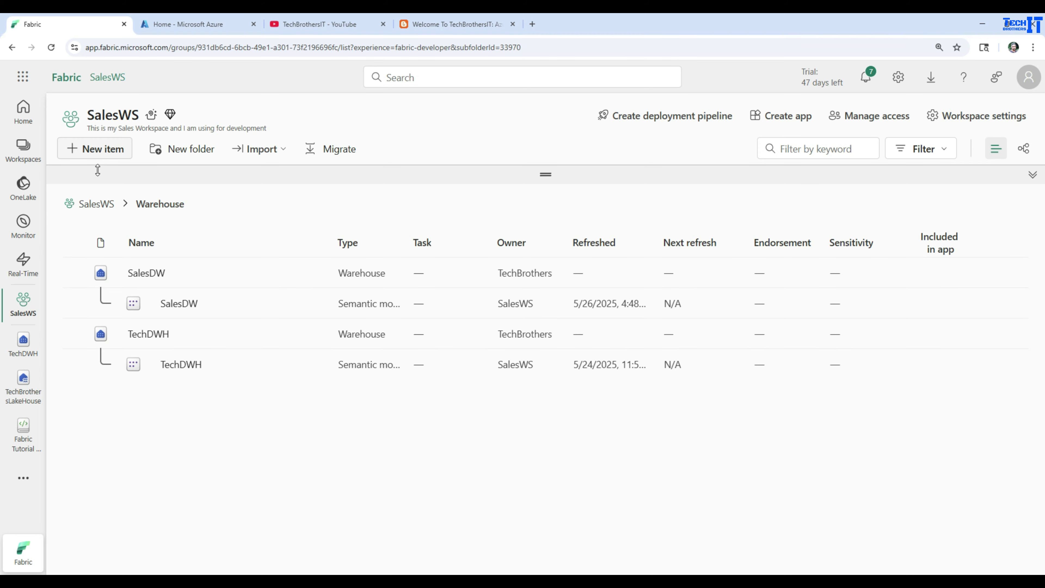
click(95, 204)
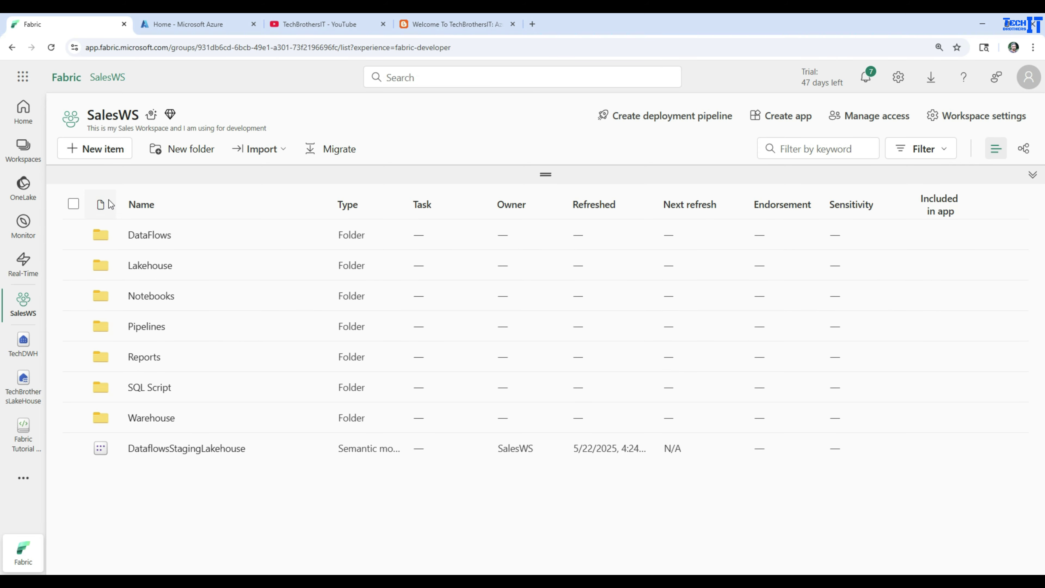
click(142, 326)
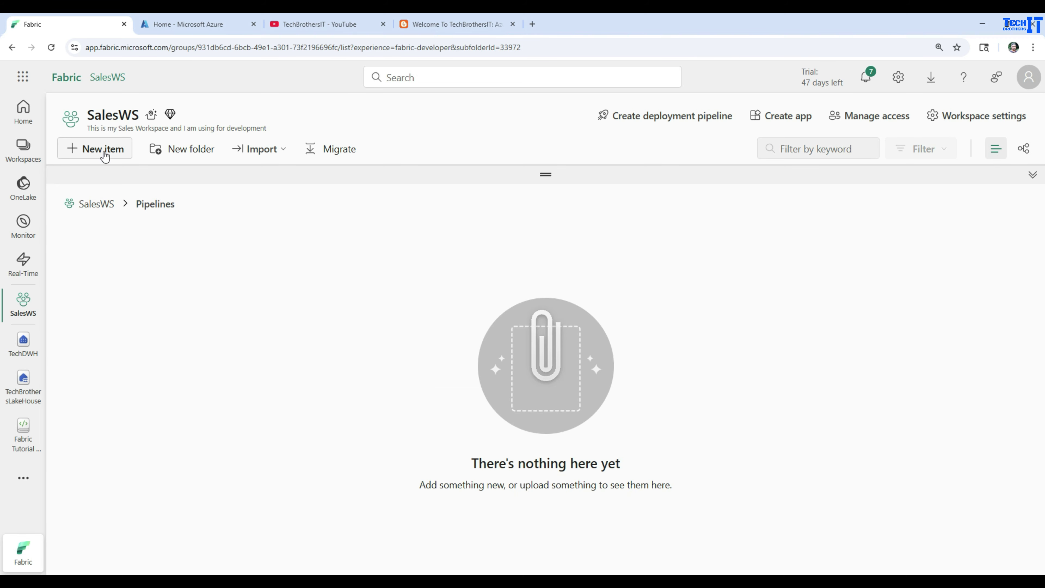
Create a data pipeline named pl_load_lakehousefile_to_Warehouse in the Pipelines folder.
click(105, 153)
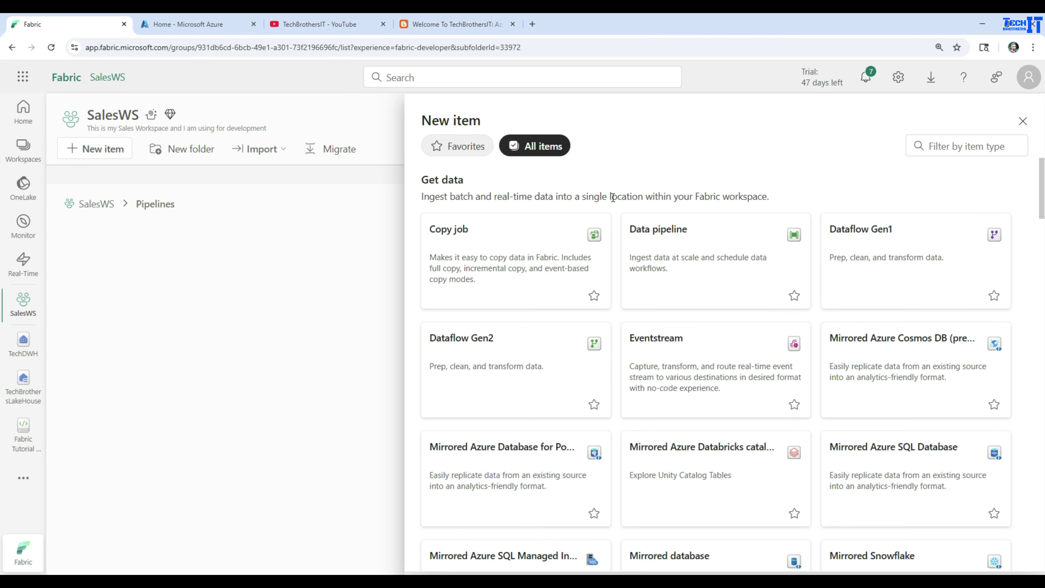
click(693, 261)
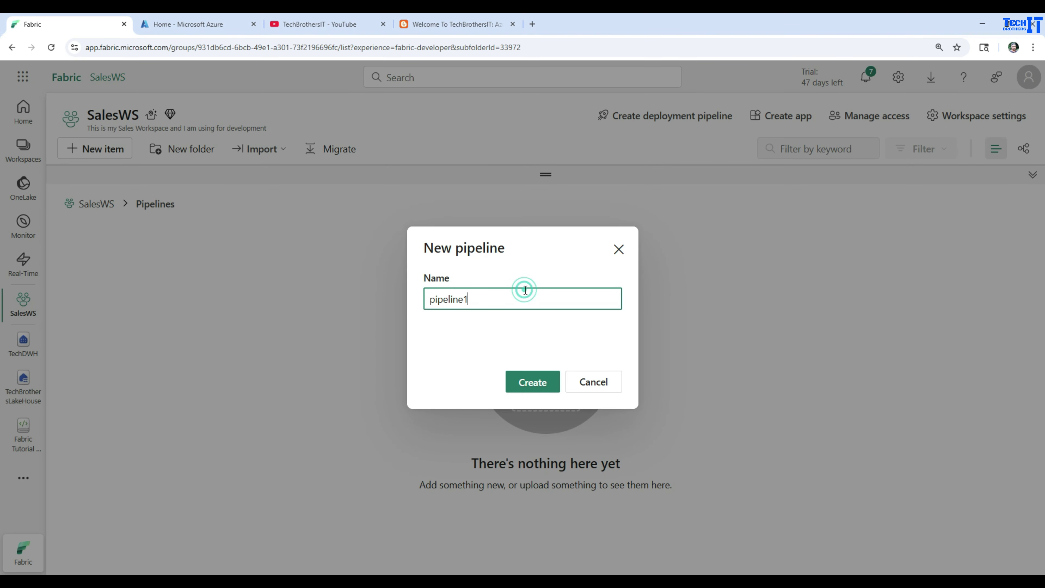
drag(524, 289, 398, 296)
text(pl_load_lakehousefile_to)
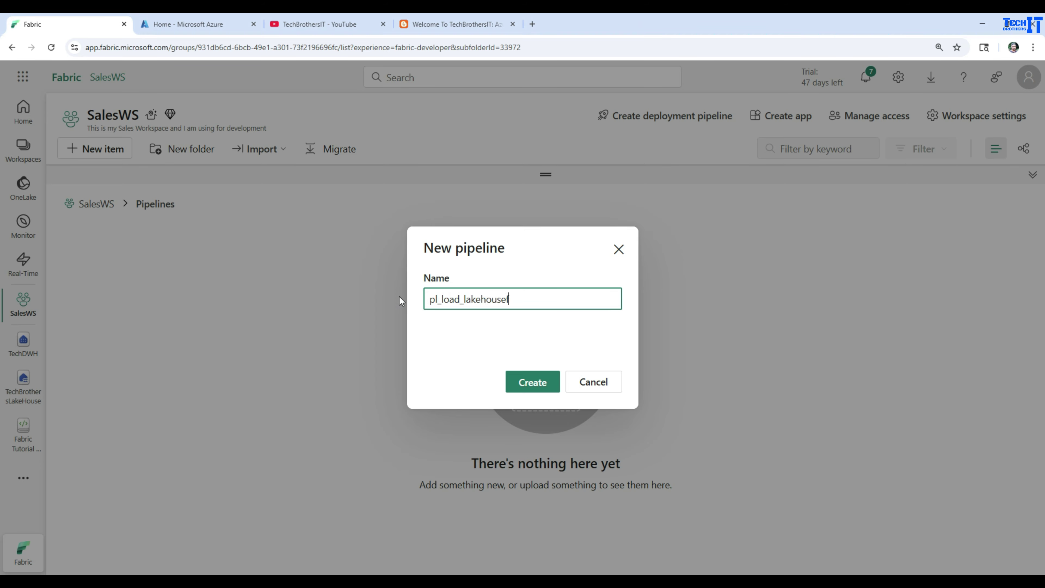
text(_Warehouse)
click(530, 382)
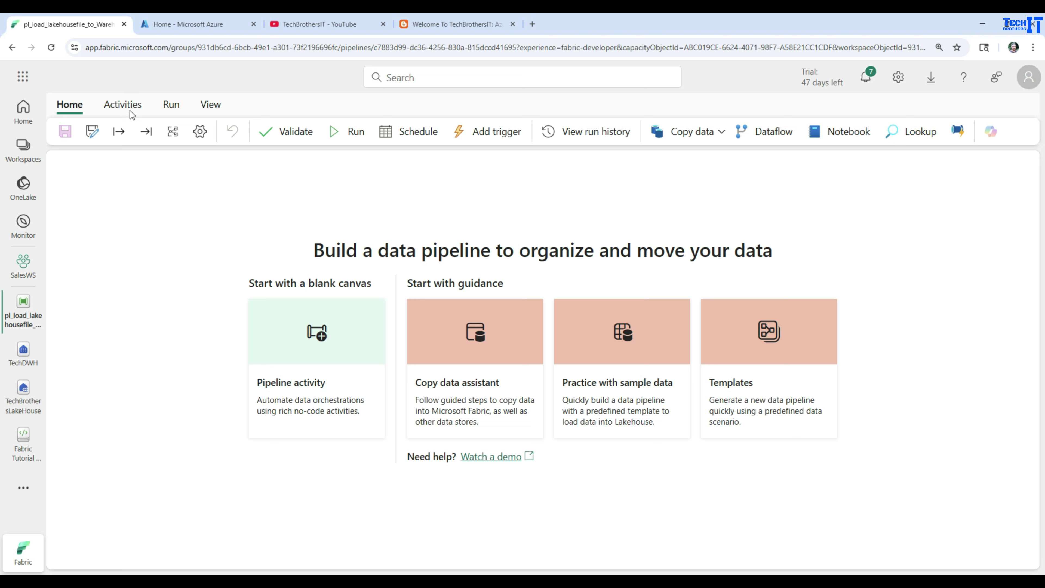
Start the copy assistant for a Copy data activity and choose TechBrothersLakeHouse as the data source.
click(119, 108)
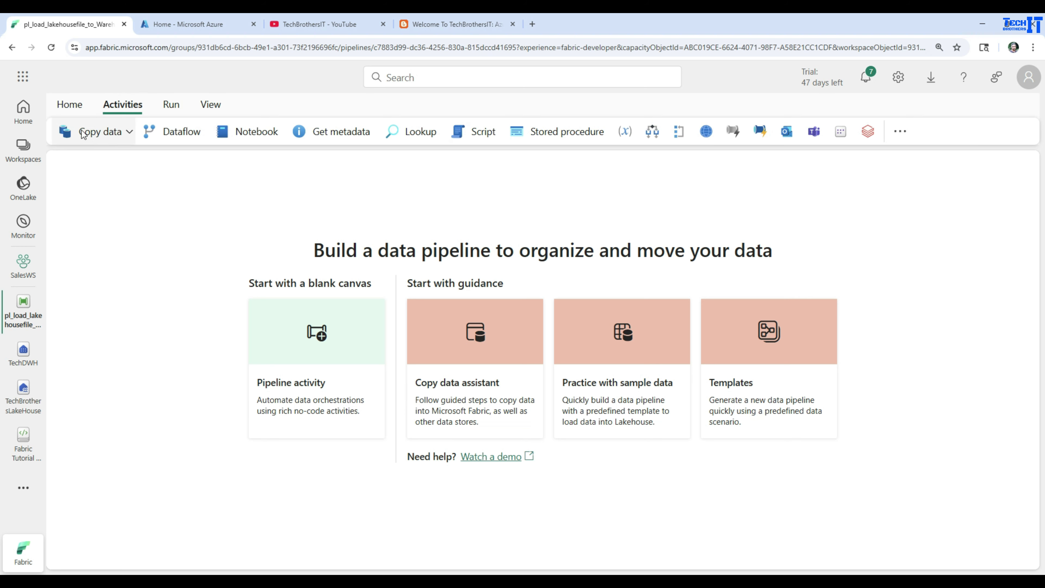
click(101, 134)
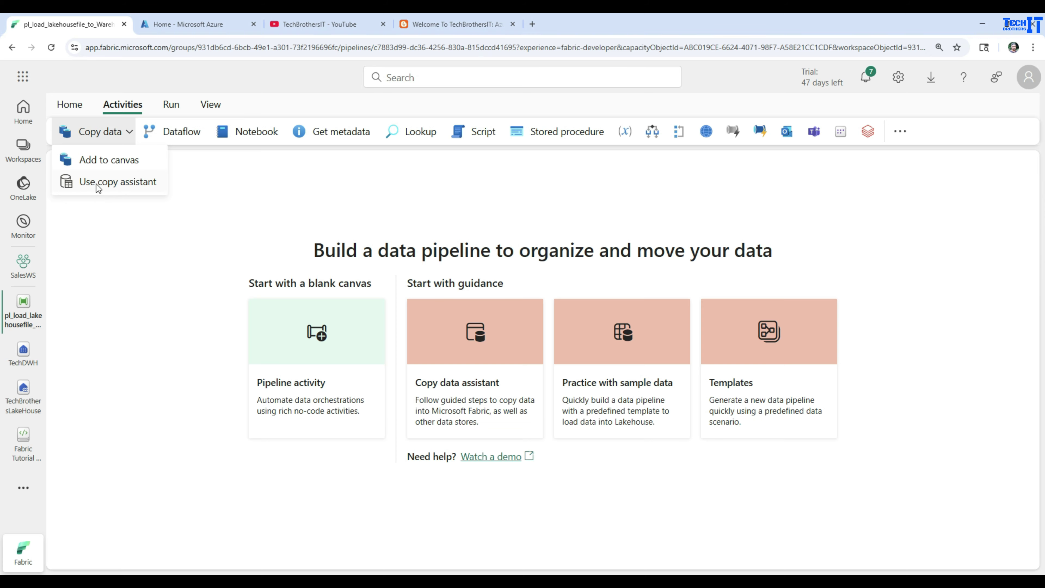
click(109, 185)
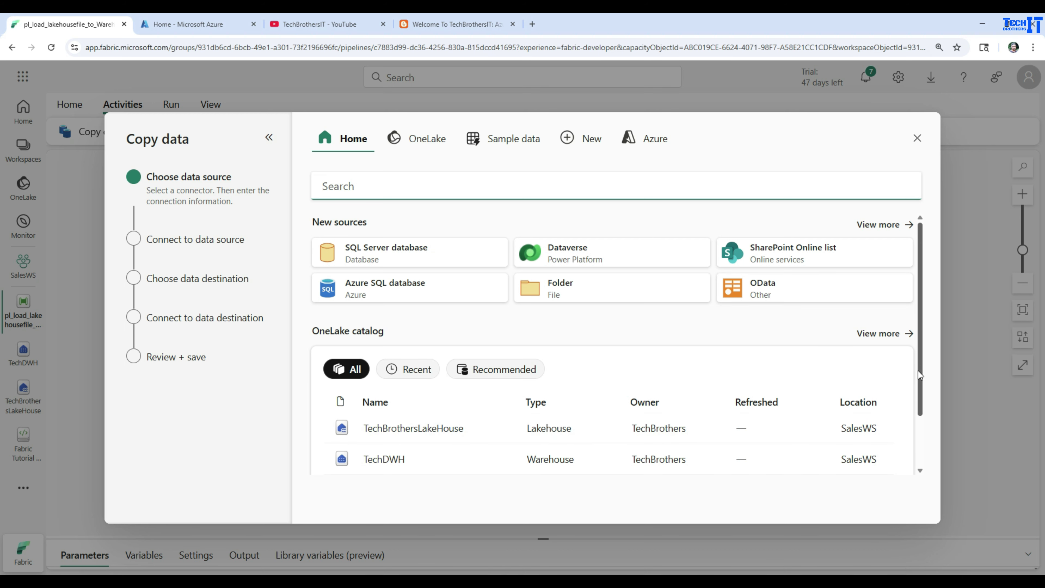
drag(921, 361, 926, 384)
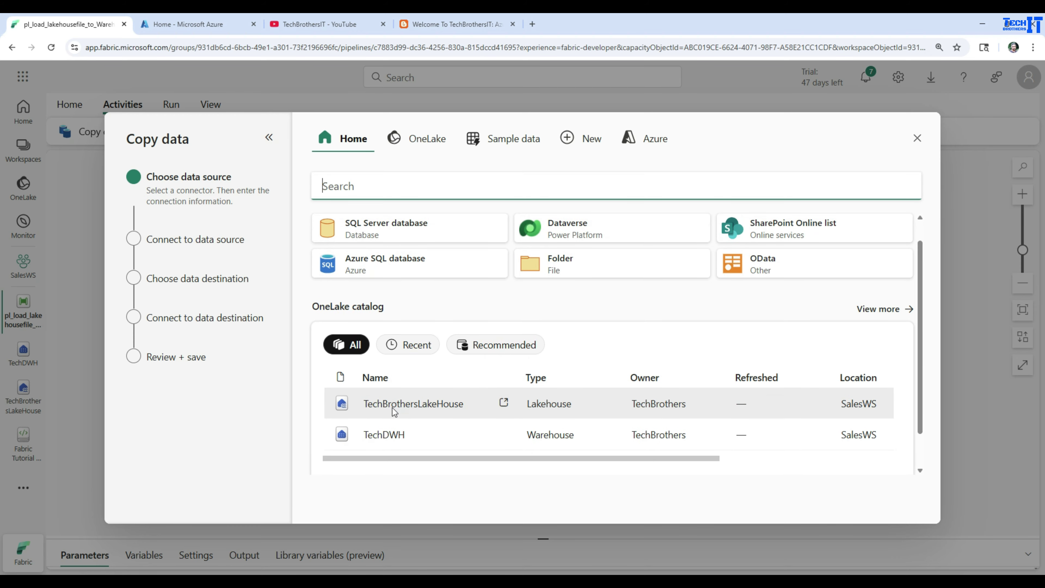
click(411, 405)
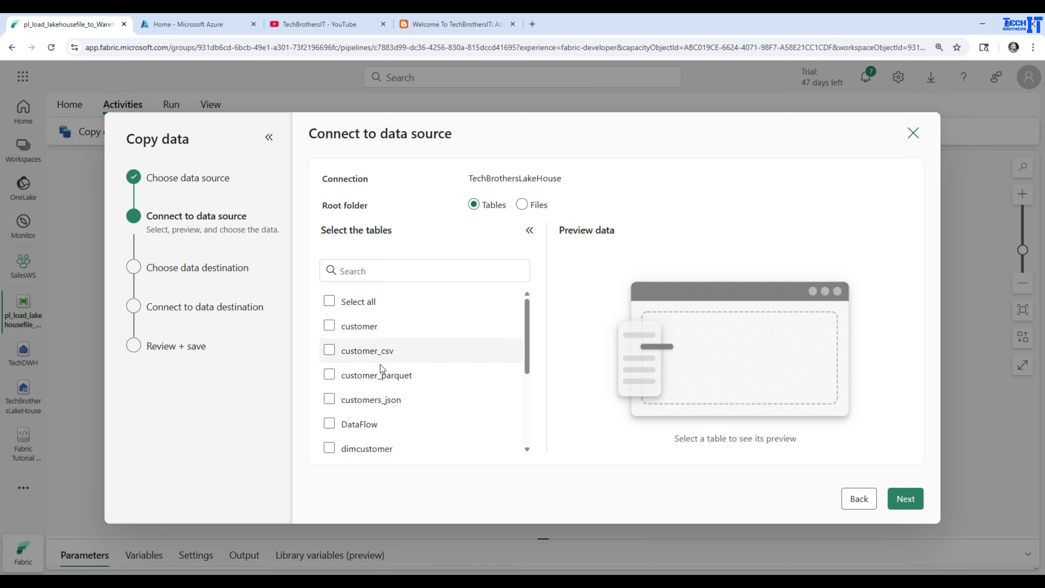
Set the source root folder to Files and select sample_customers_dw.csv from the Staging folder.
scroll(432, 417, down, 3)
scroll(432, 414, down, 1)
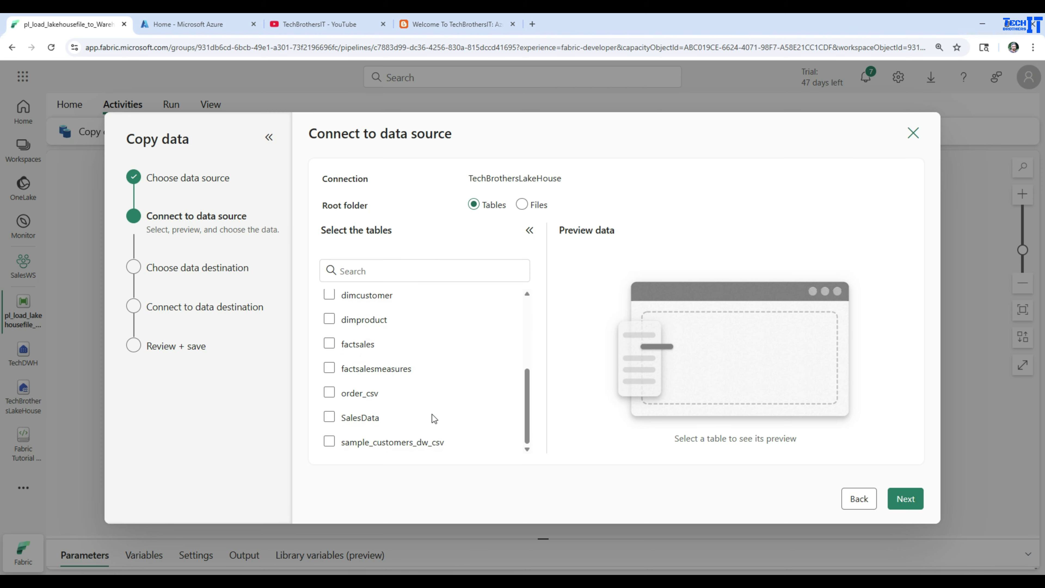
scroll(432, 415, up, 5)
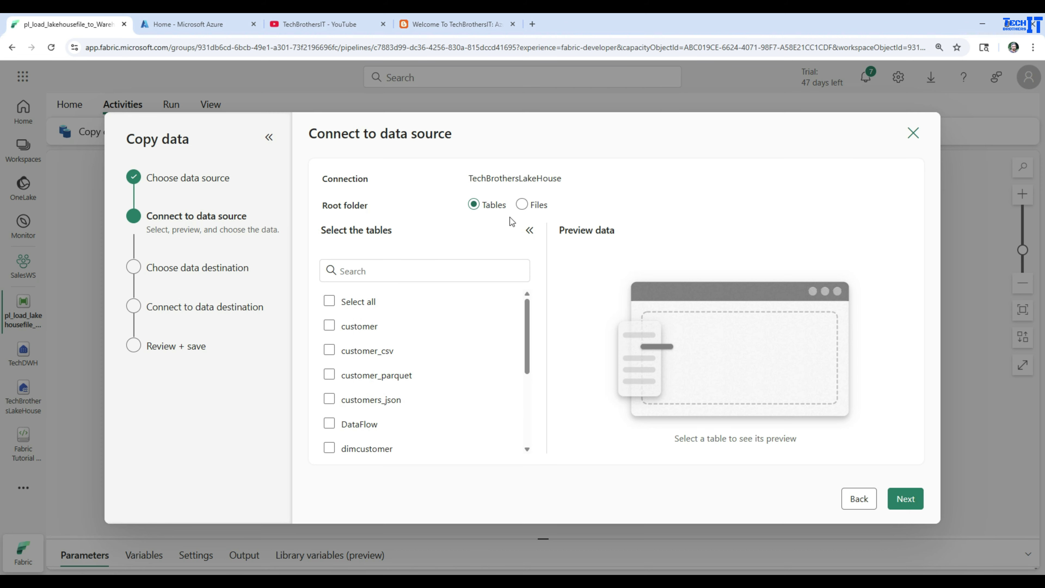
click(522, 206)
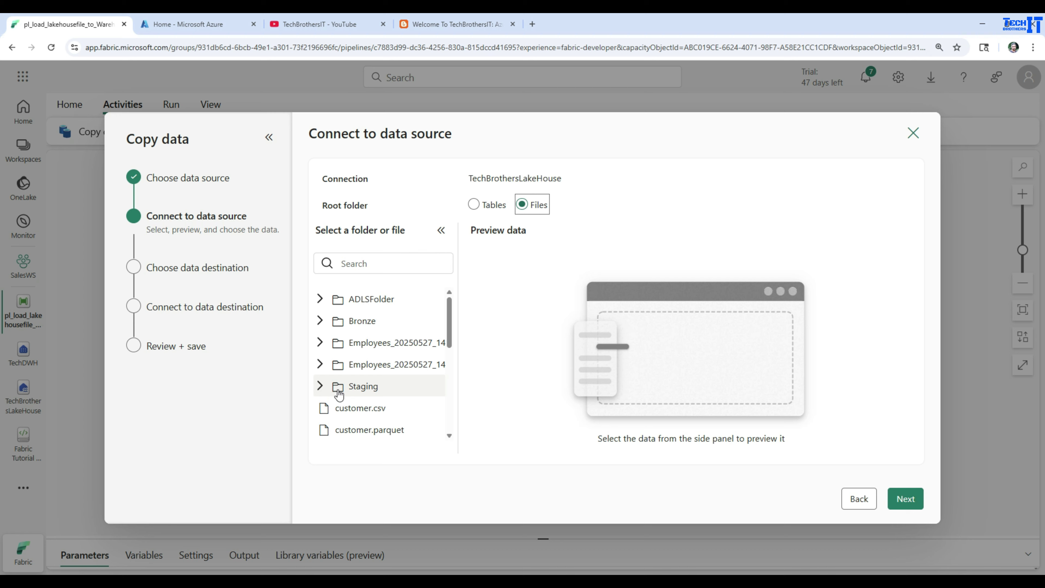
click(320, 386)
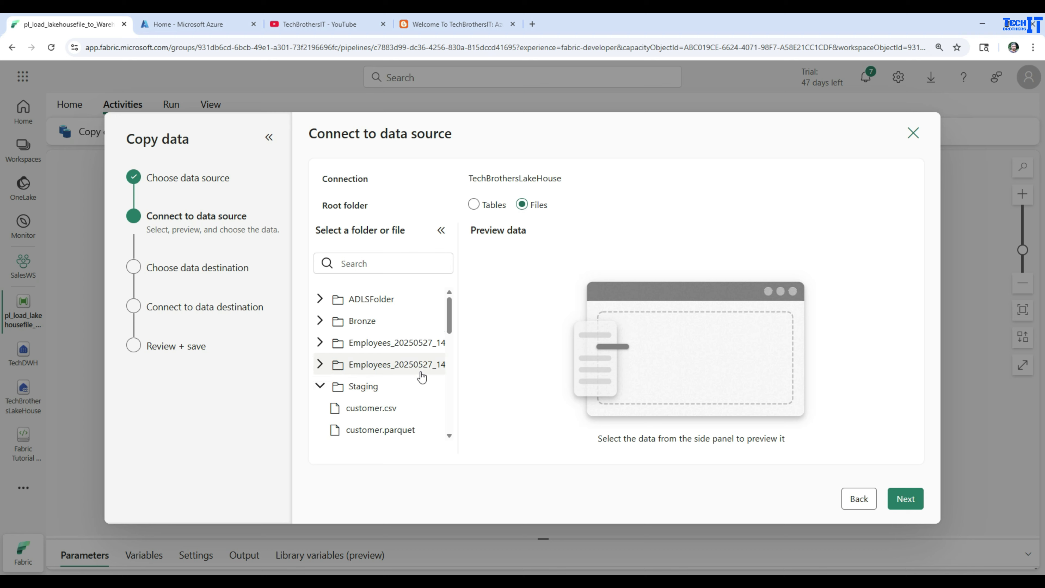
scroll(418, 373, down, 3)
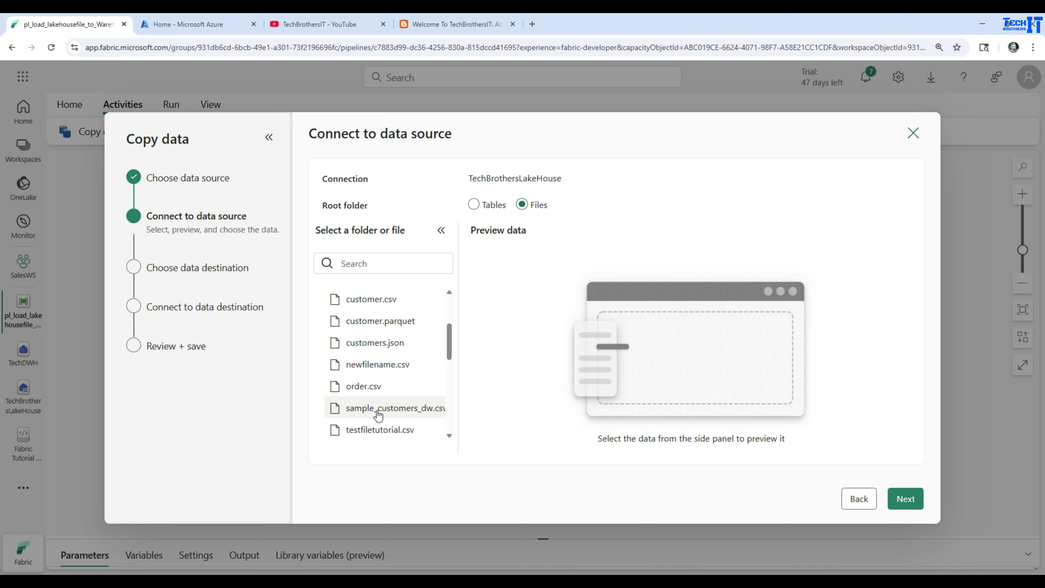
click(380, 413)
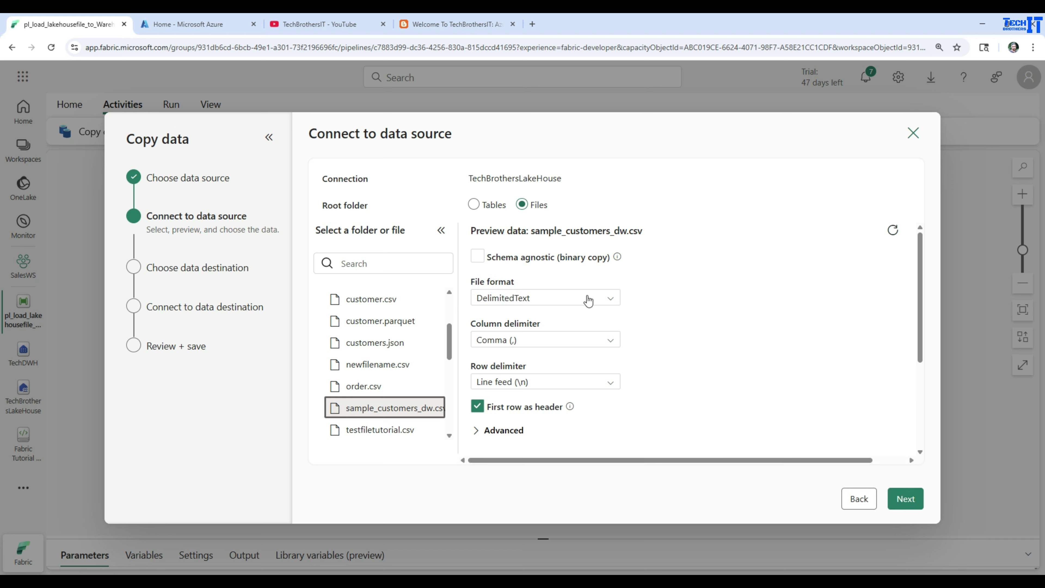
Review the file format, column delimiter and row delimiter options and the data preview for sample_customers_dw.csv.
click(612, 302)
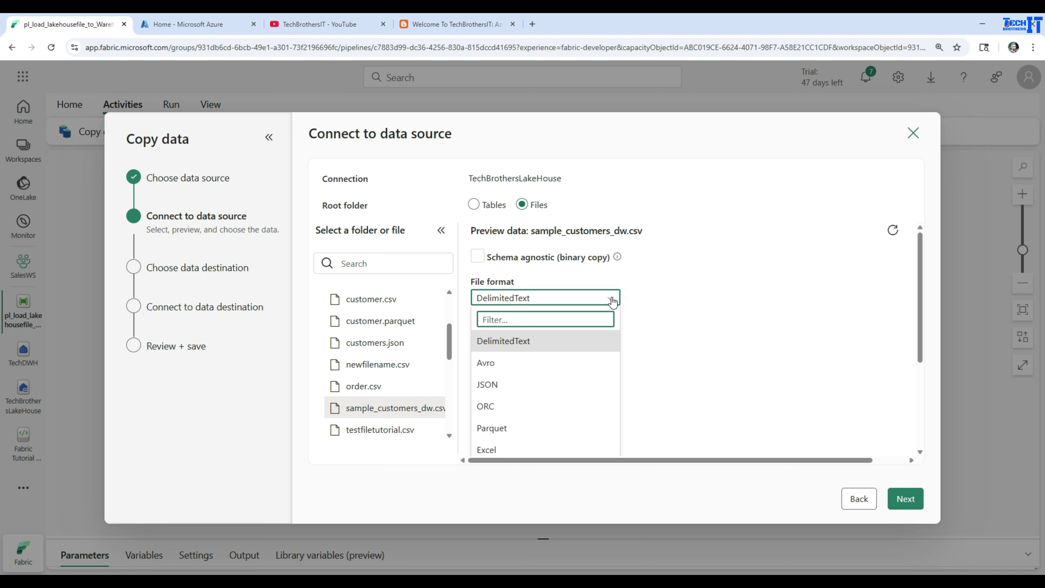
click(645, 304)
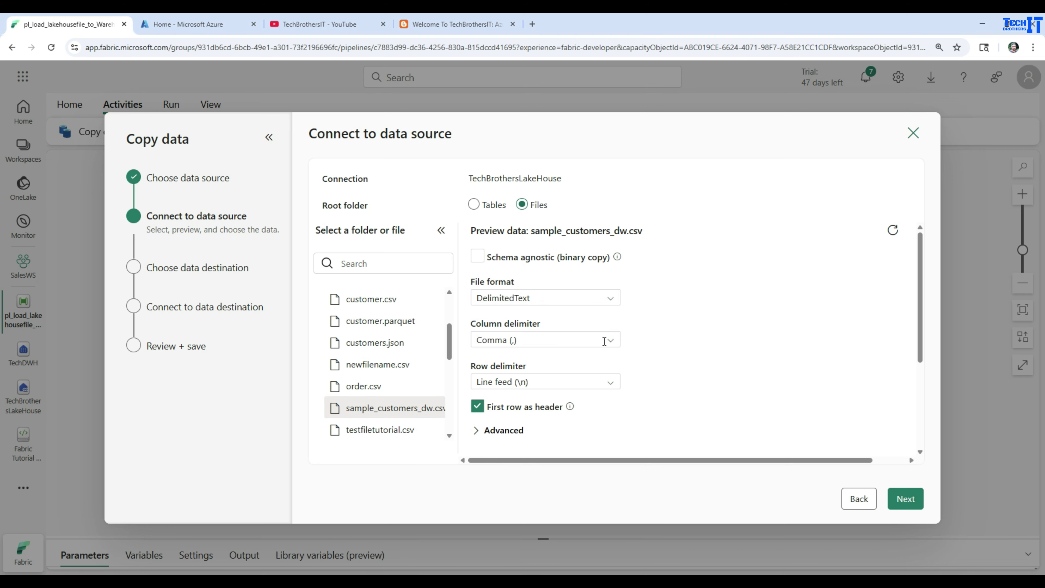
click(604, 341)
click(663, 334)
scroll(686, 338, down, 3)
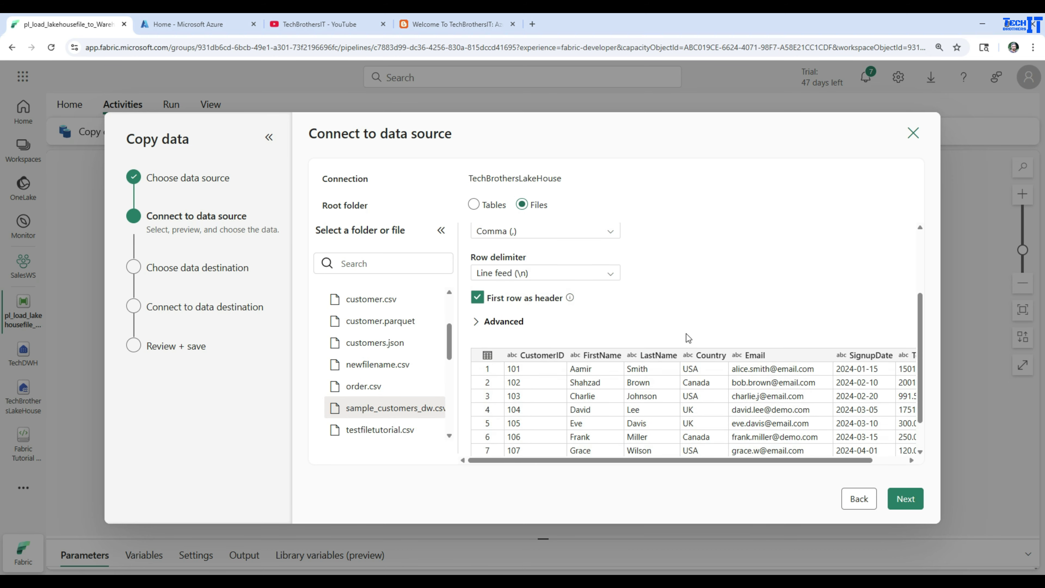
click(607, 277)
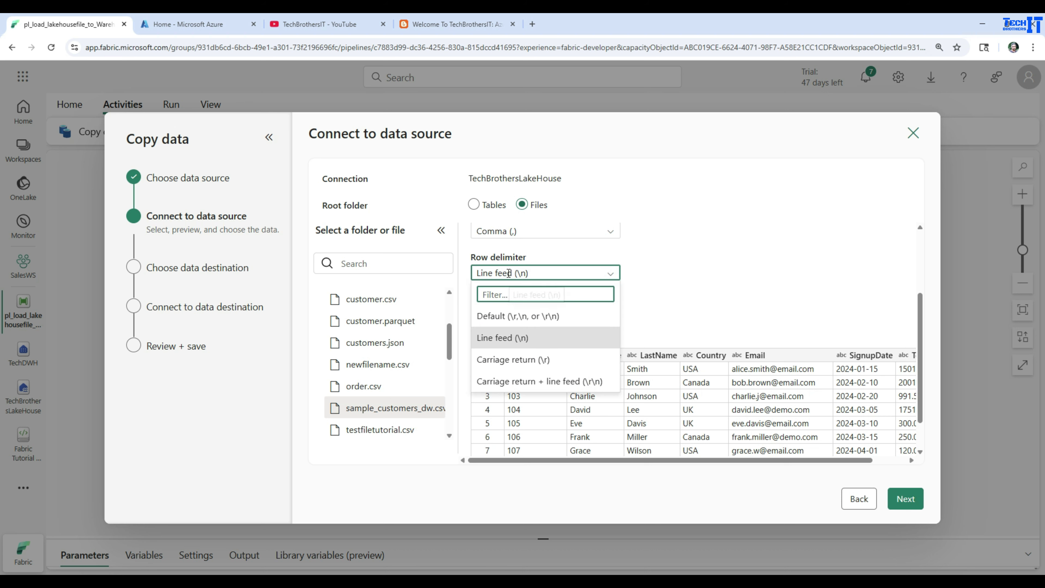
click(667, 271)
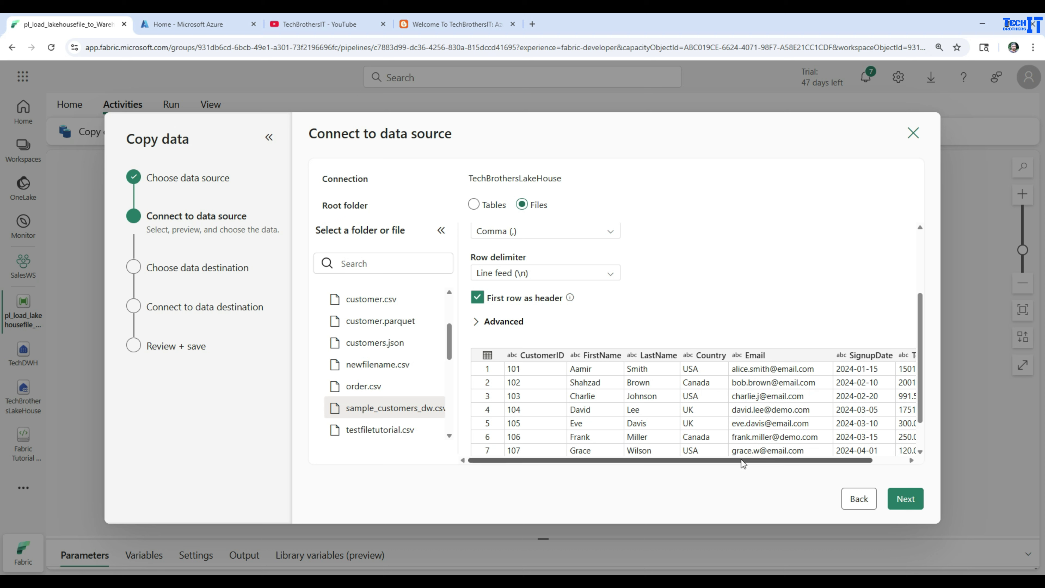
Examine the advanced source settings, including the last-modified filter and the available compression types.
mouse_move(740, 460)
mouse_down()
mouse_move(869, 458)
mouse_move(739, 458)
mouse_up()
click(476, 323)
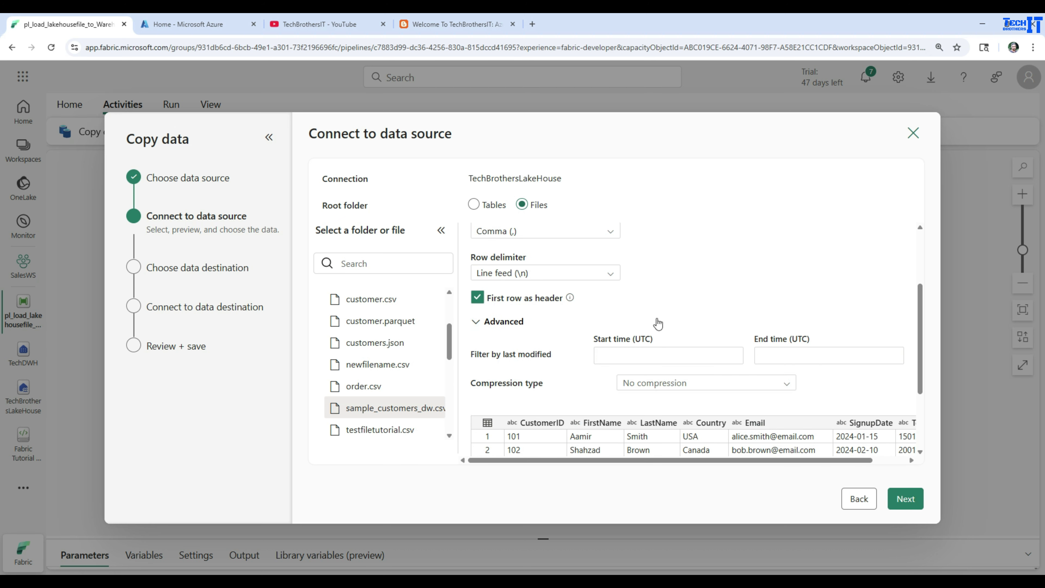
scroll(657, 324, down, 3)
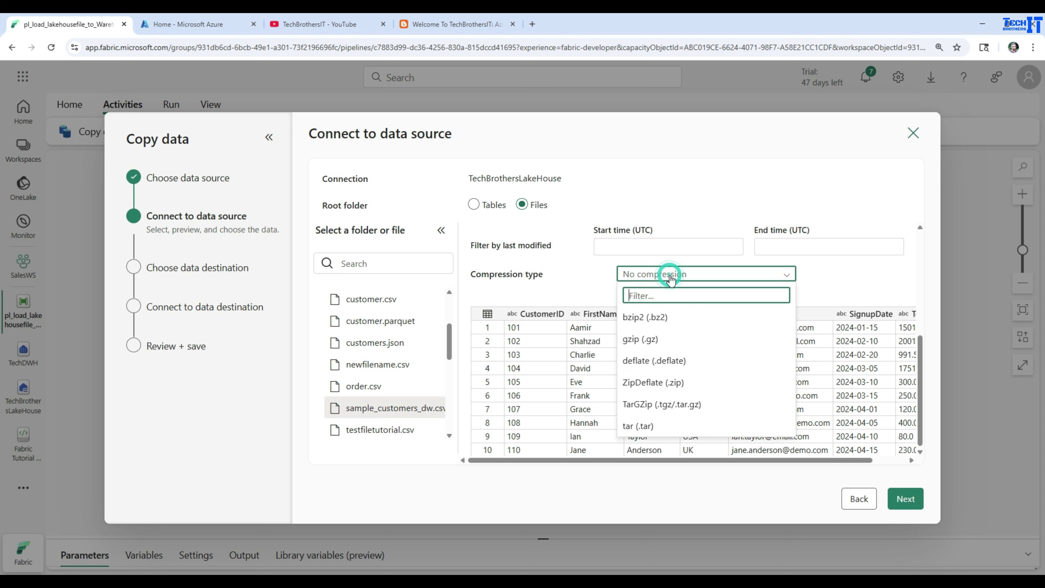
click(670, 275)
click(592, 281)
scroll(569, 280, up, 4)
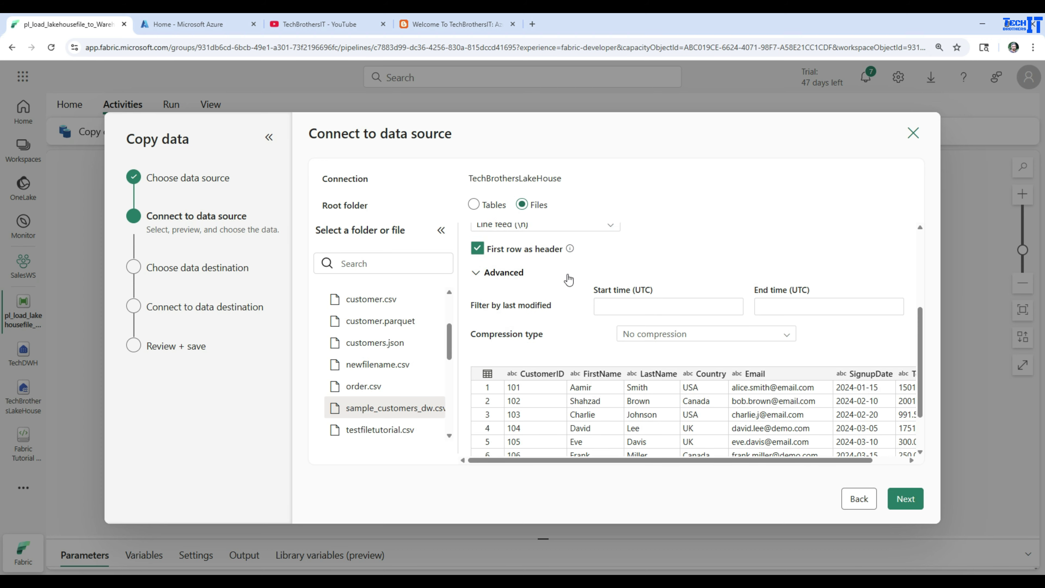
click(476, 376)
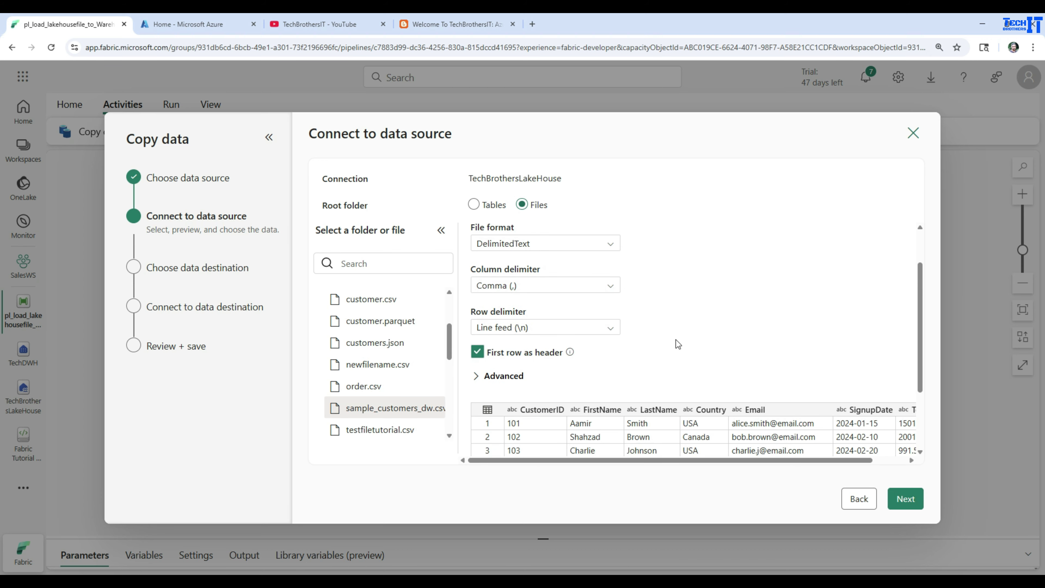
Accept the source settings, choose the TechDWH warehouse as the data destination and set it to load to a new table.
click(905, 498)
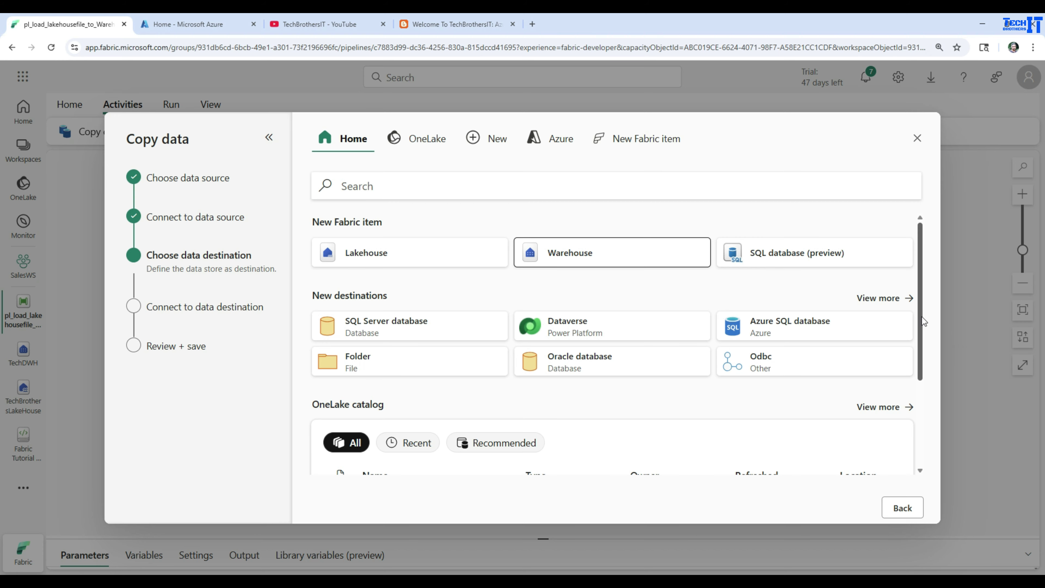
drag(923, 321, 930, 396)
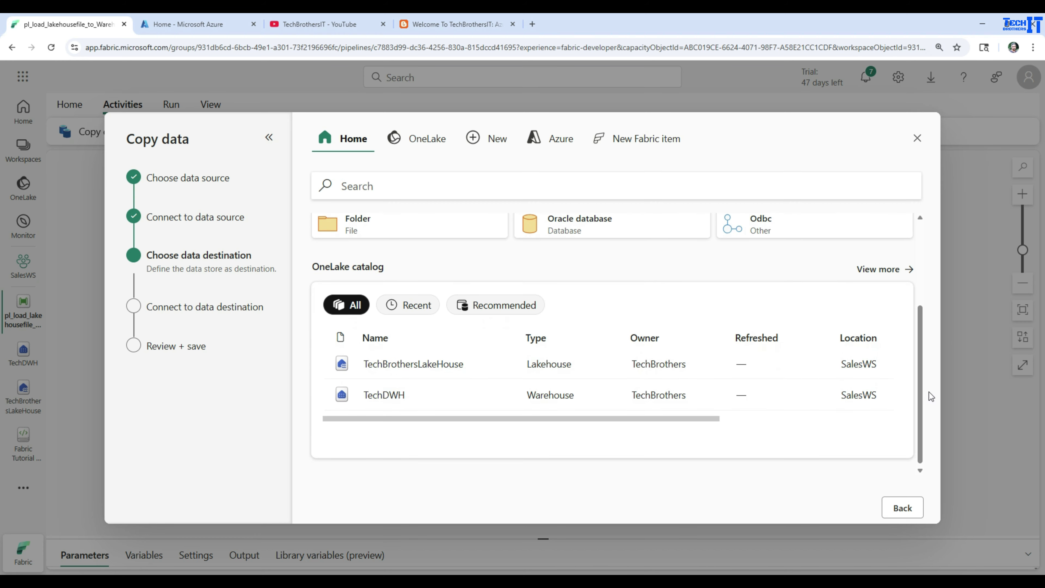
click(391, 397)
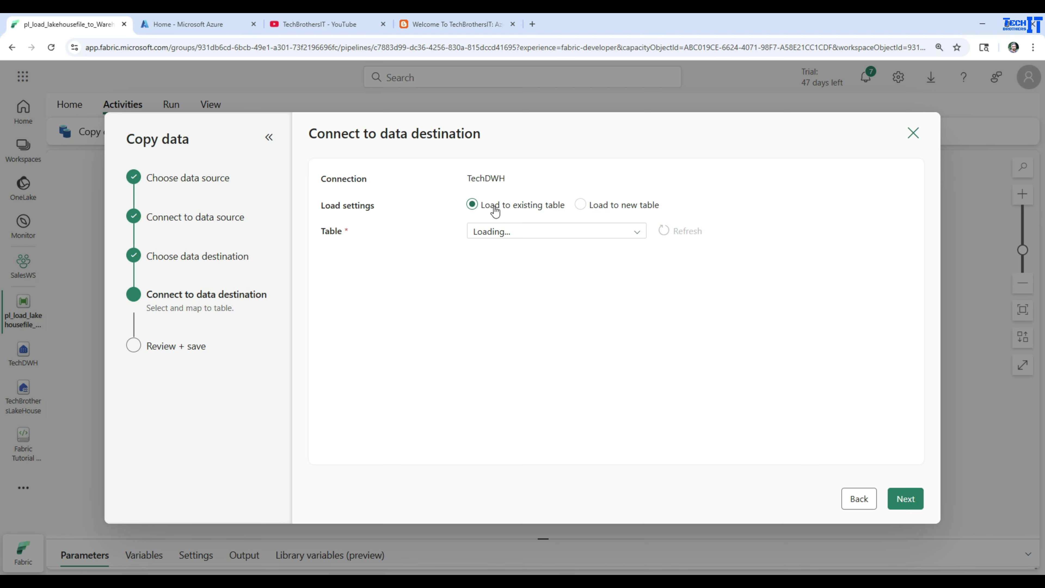
click(602, 206)
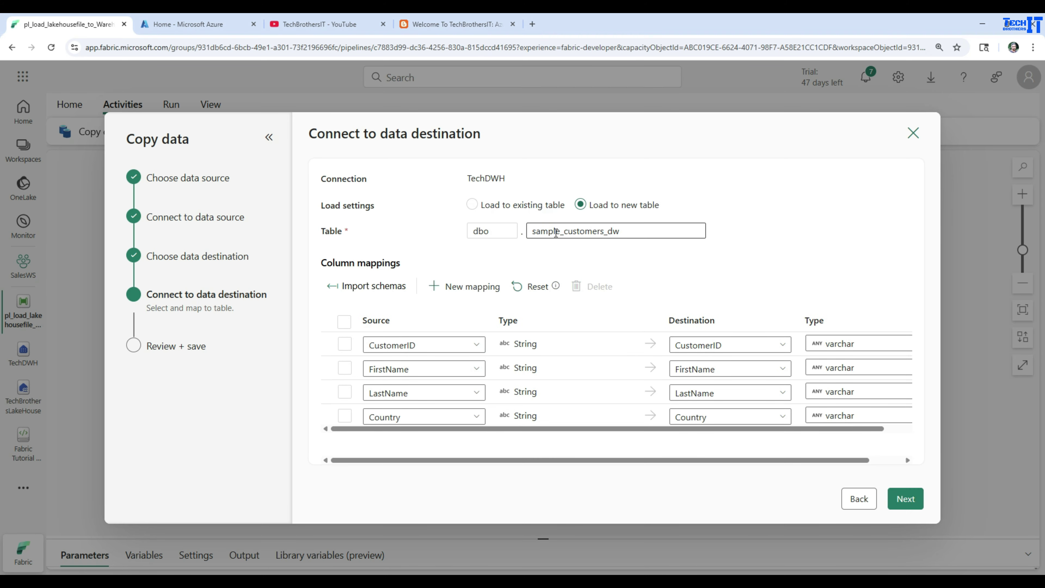
Examine the existing TechDWH tables offered as load targets, and return the load setting to a new table.
drag(533, 232, 619, 231)
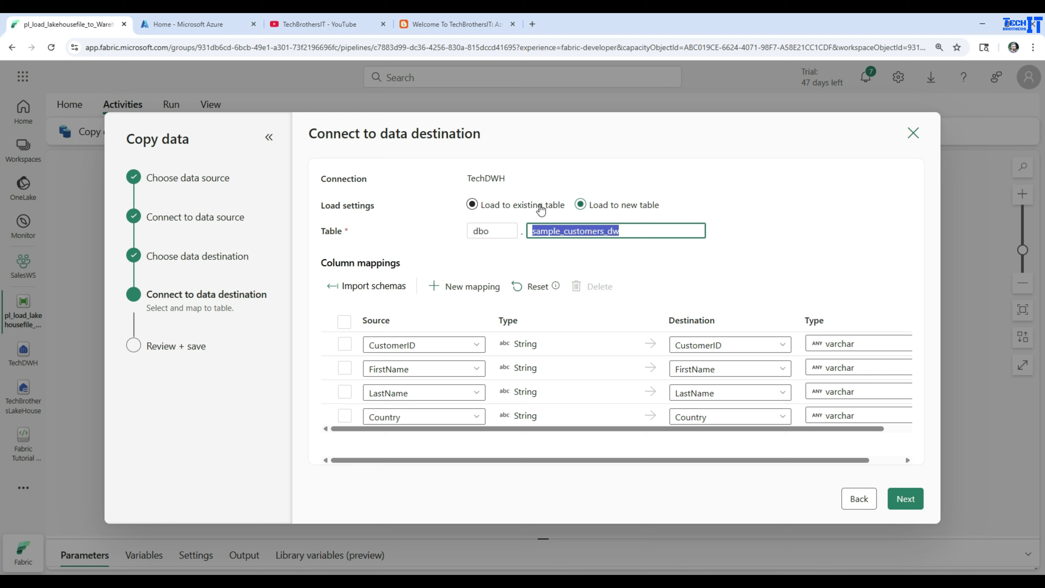
click(519, 205)
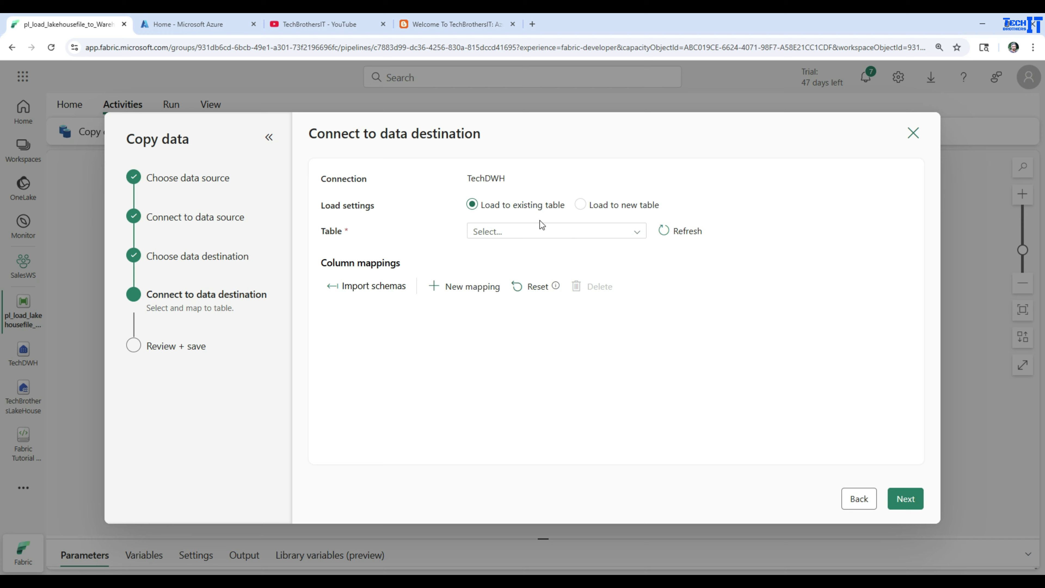
click(636, 235)
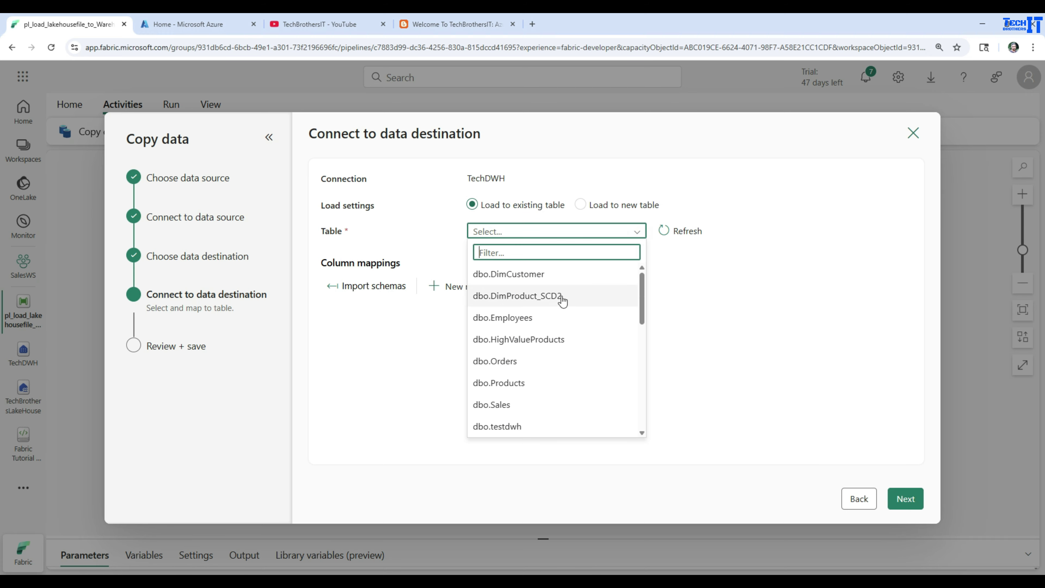
scroll(562, 299, down, 3)
scroll(564, 302, down, 4)
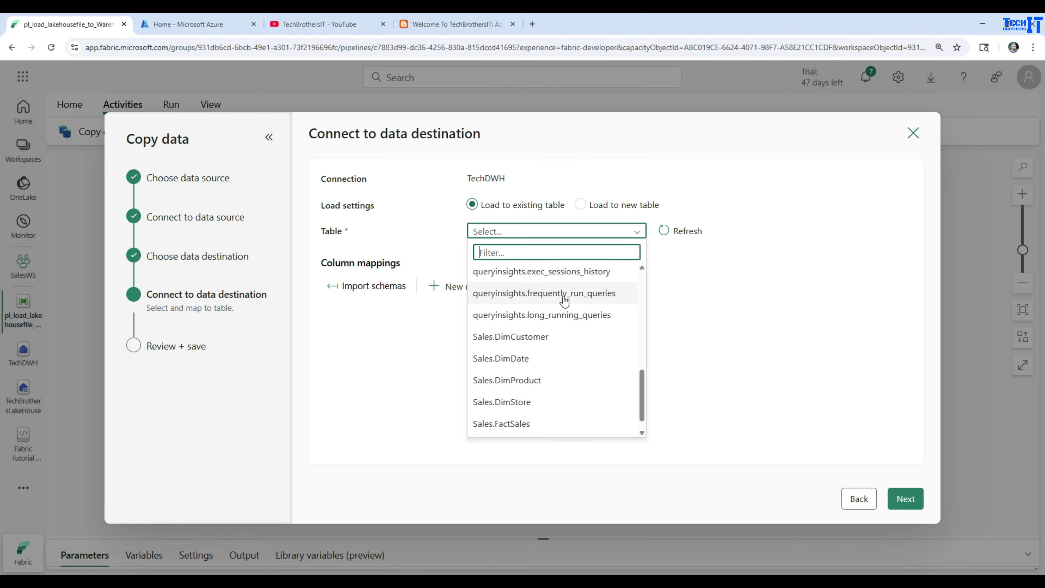
scroll(561, 299, up, 7)
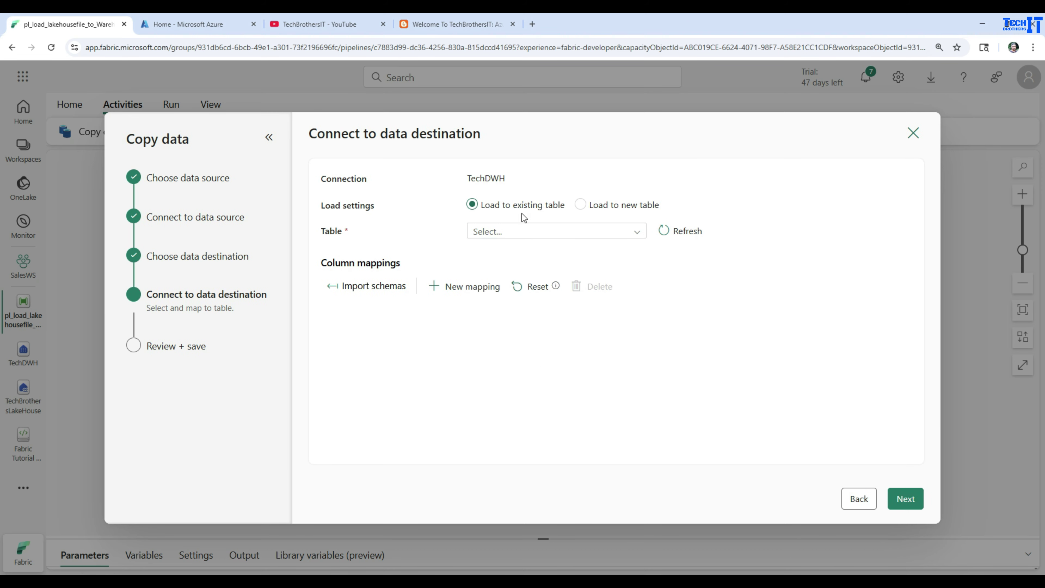
click(581, 204)
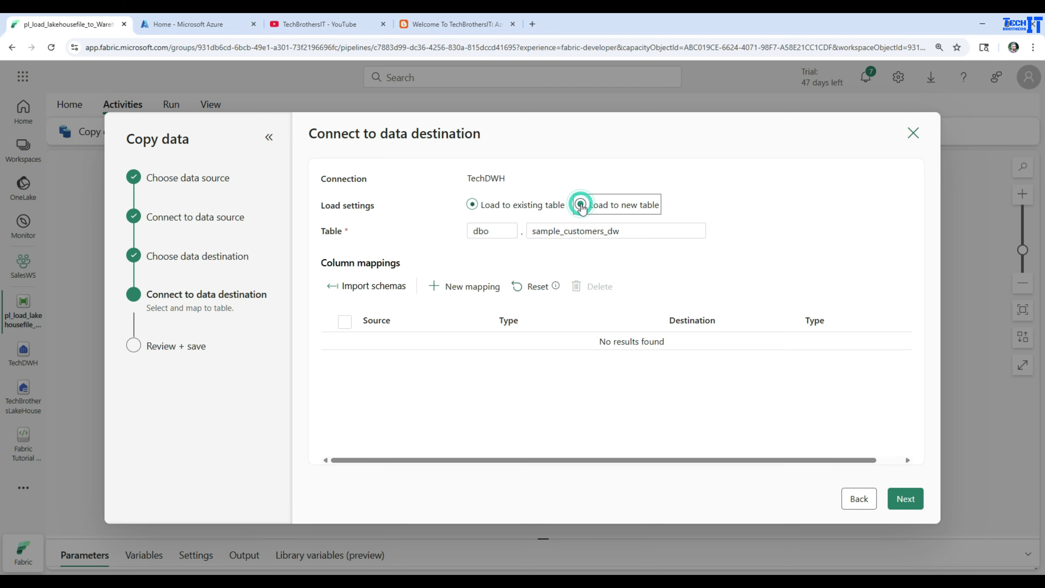
Name the new destination table sample_customers_dw_2025 in the dbo schema and import the schemas for the column mappings.
double_click(493, 232)
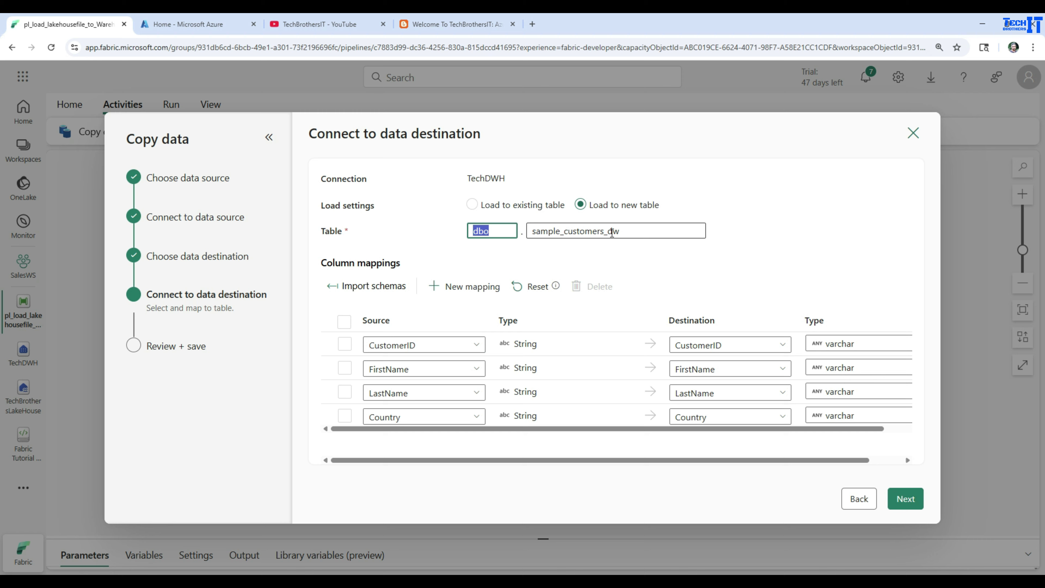
click(621, 232)
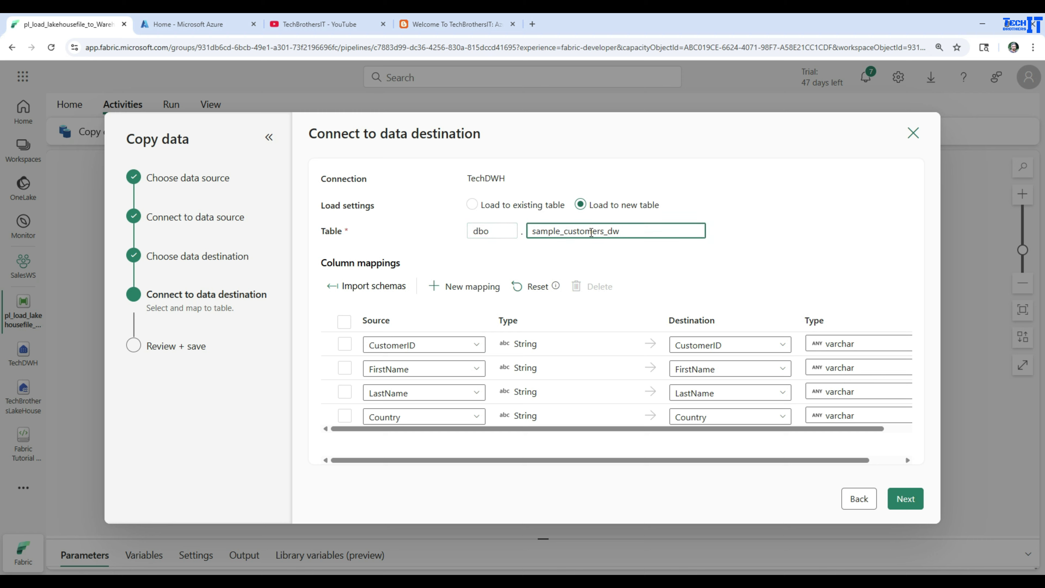
text(_2025)
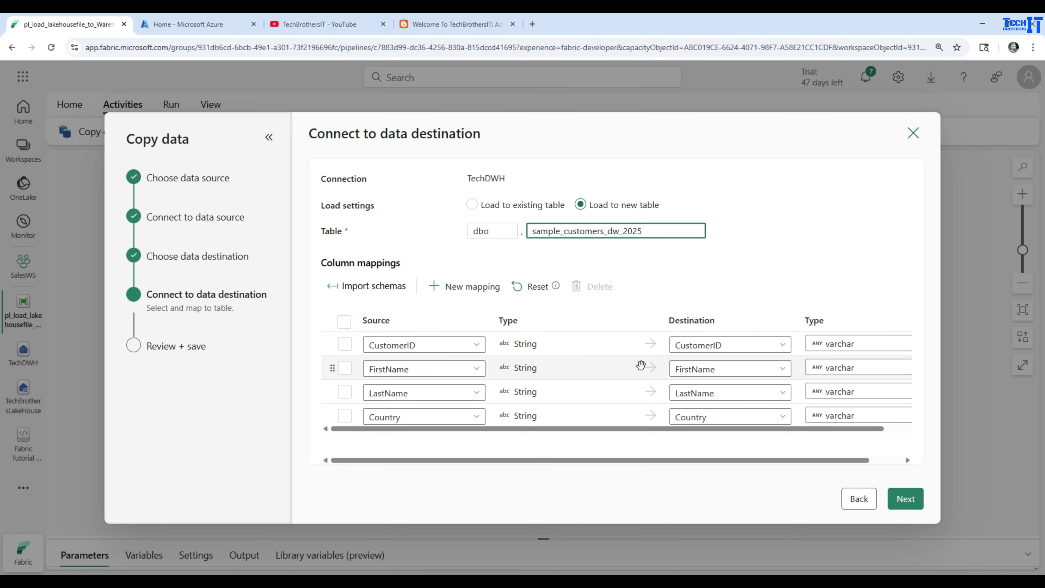
click(368, 288)
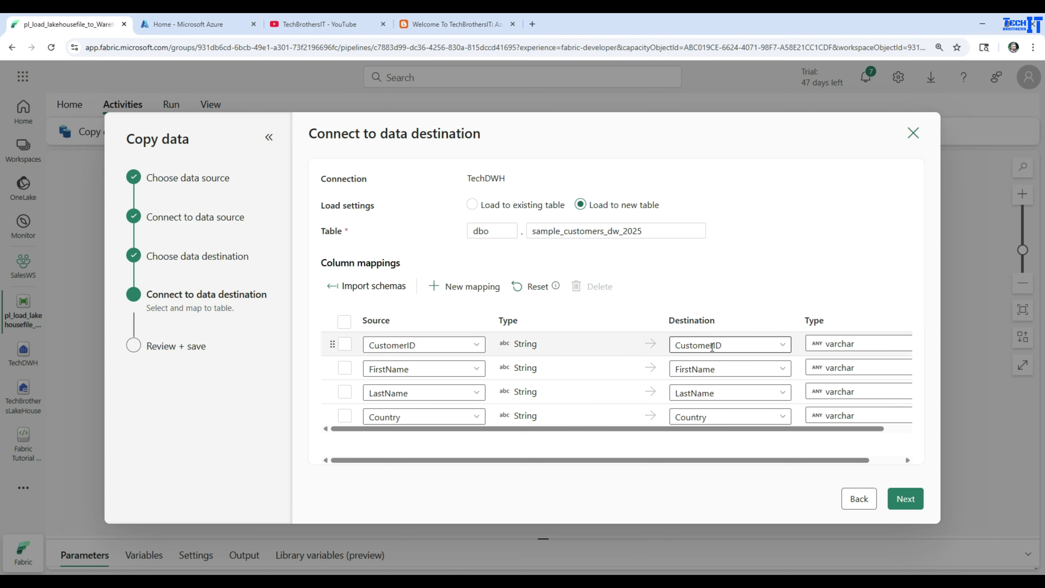
Rename the destination columns CustomerID, FirstName and LastName to ID, FName and LName, and accept the column mappings.
drag(713, 345, 641, 345)
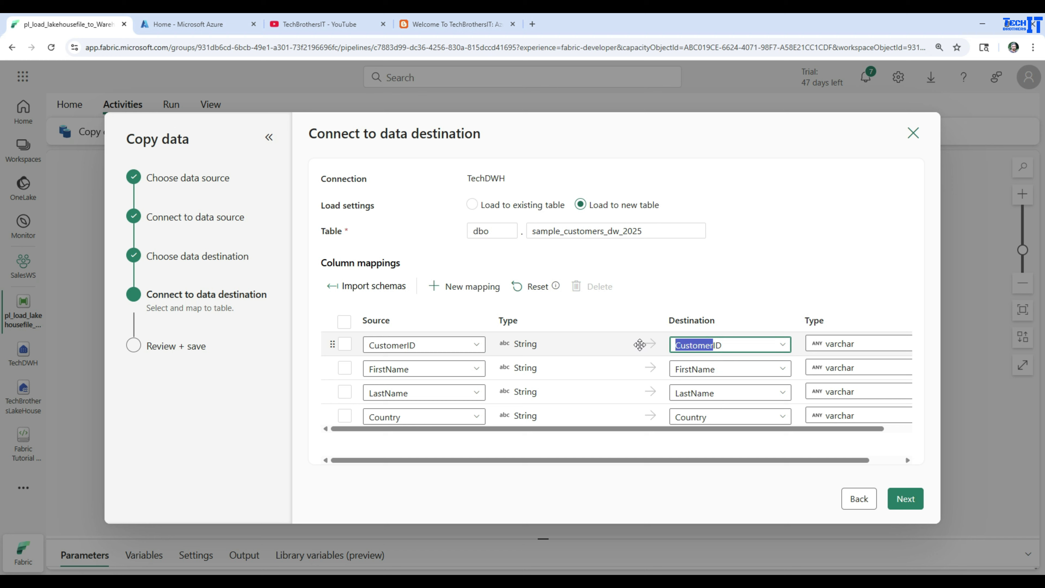
key(BackSpace)
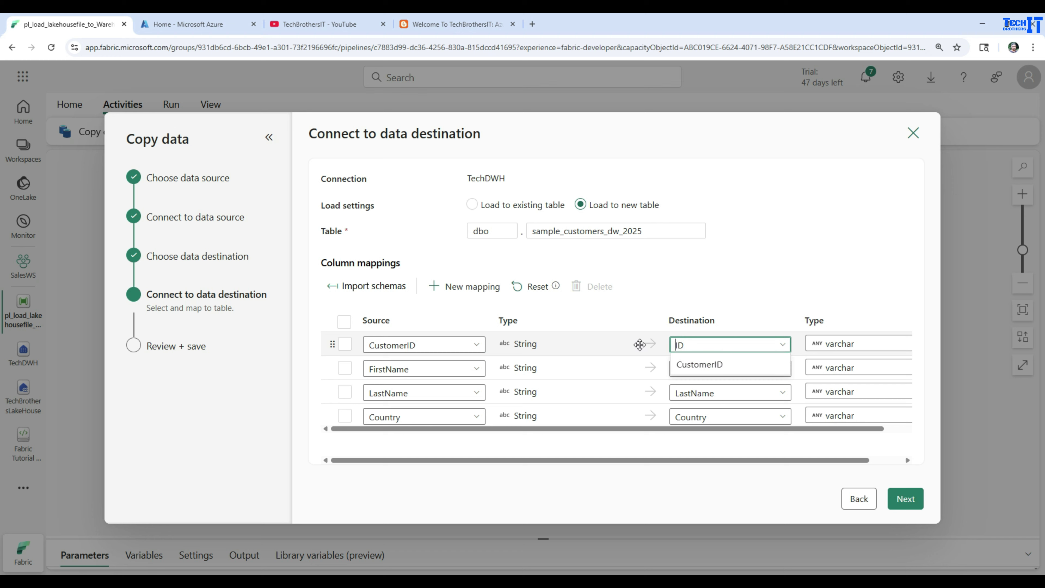
click(753, 312)
drag(721, 369, 663, 369)
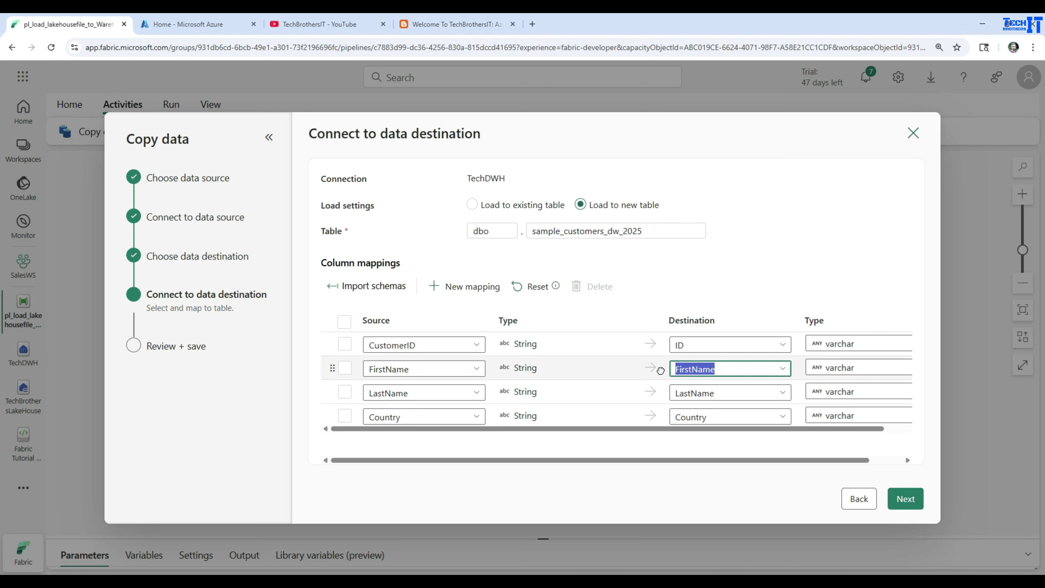
text(FName)
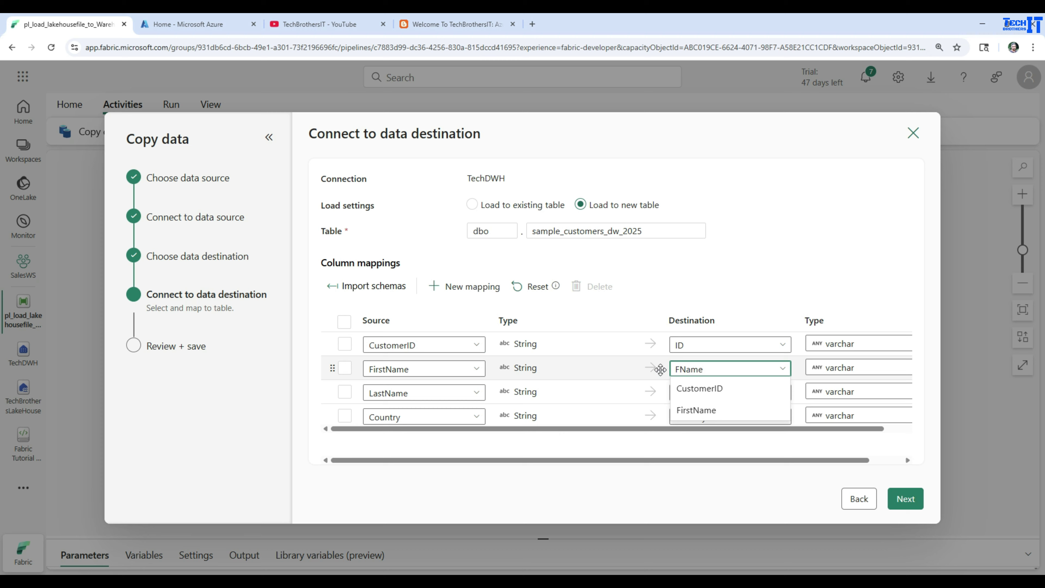
click(743, 295)
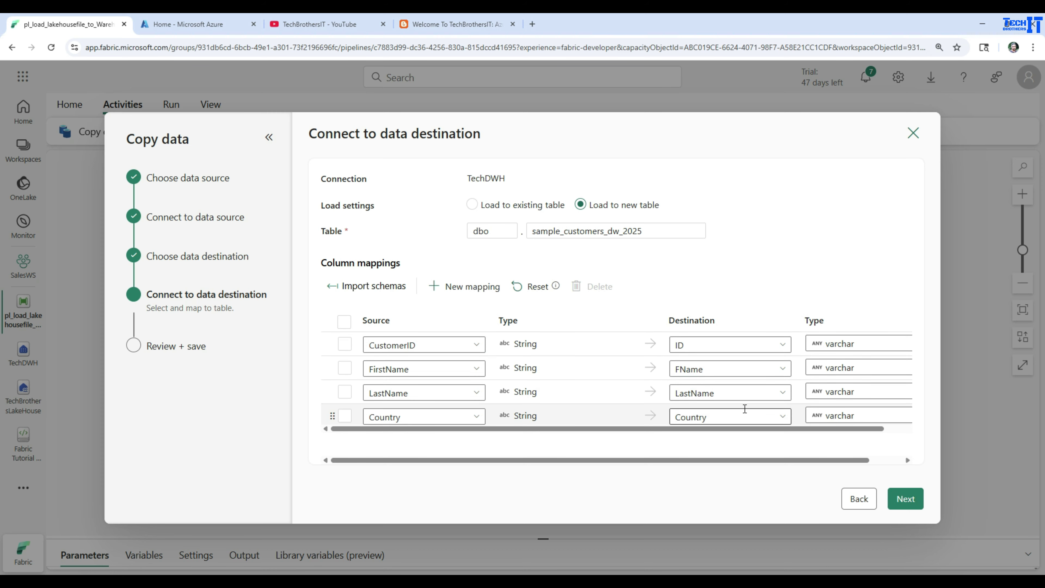
drag(716, 394, 643, 393)
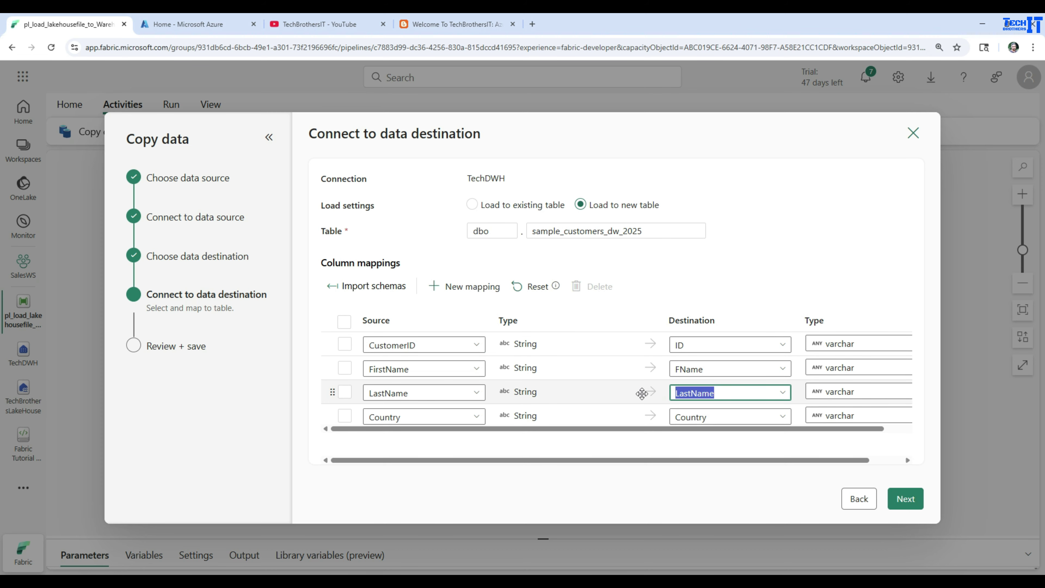
text(LName)
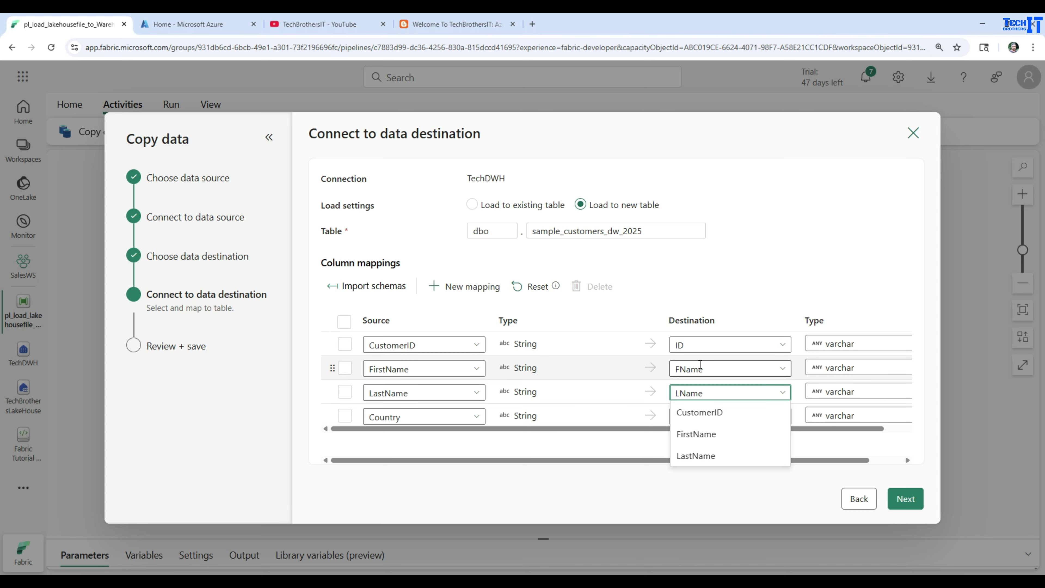
click(734, 300)
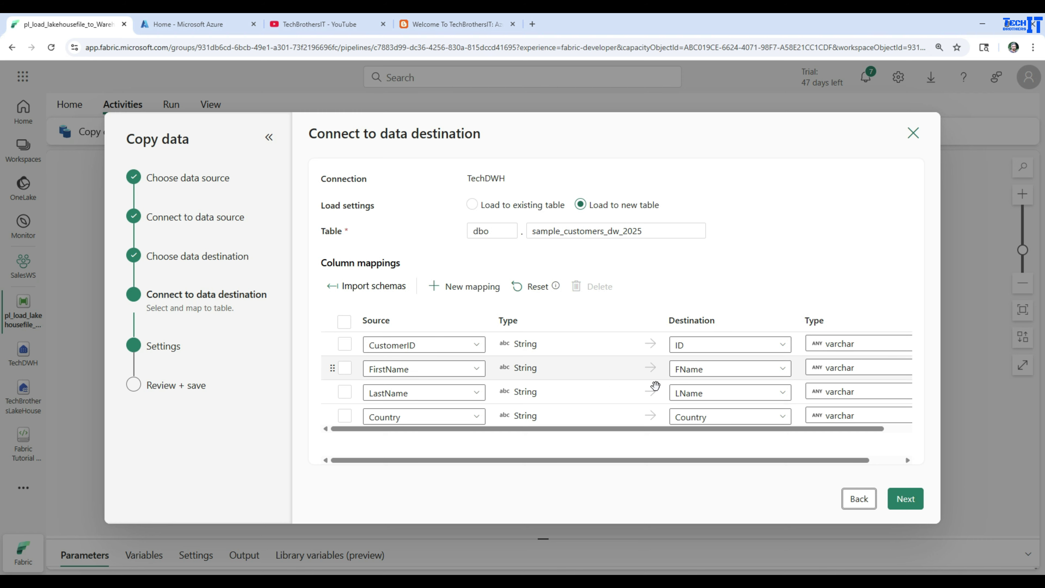
click(907, 499)
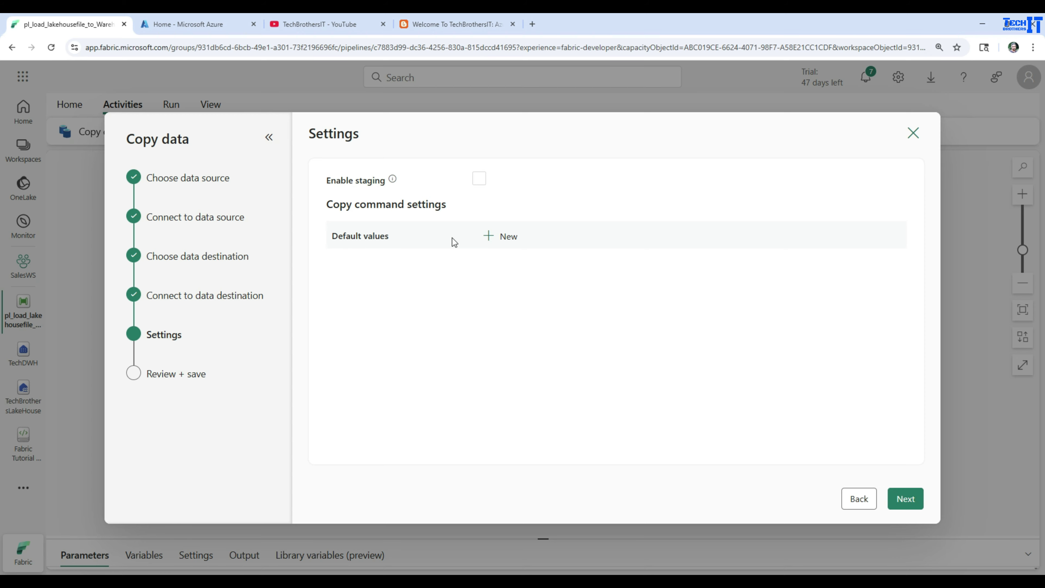
Try a default value entry for the FName column in the copy command settings, and delete that entry.
click(486, 238)
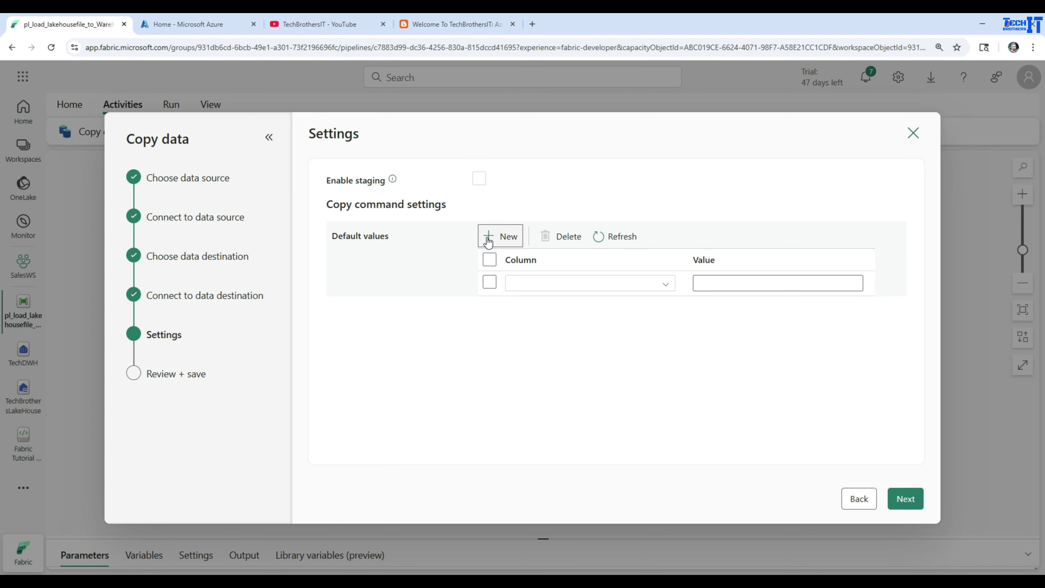
click(669, 289)
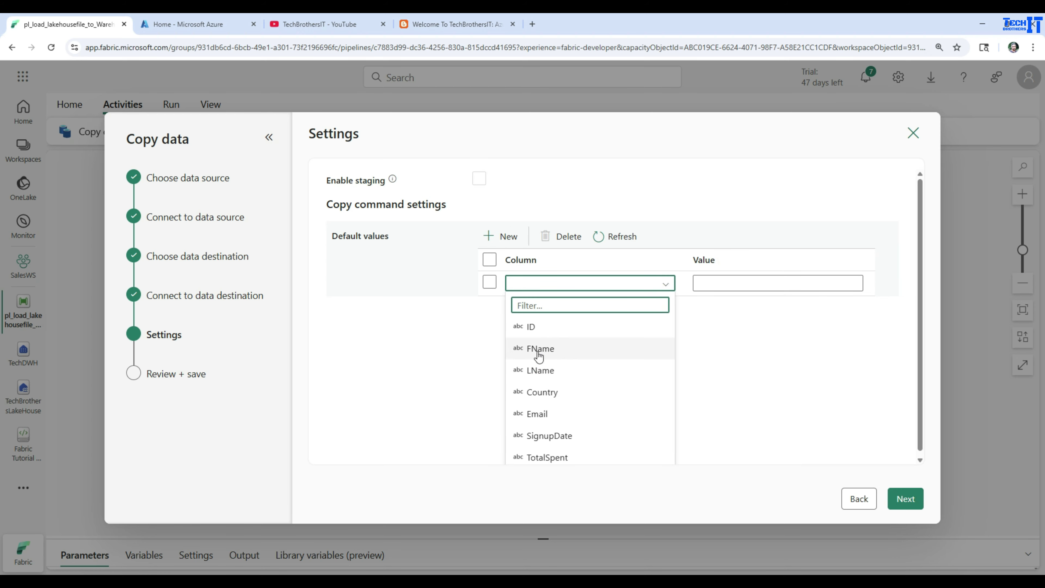
click(551, 353)
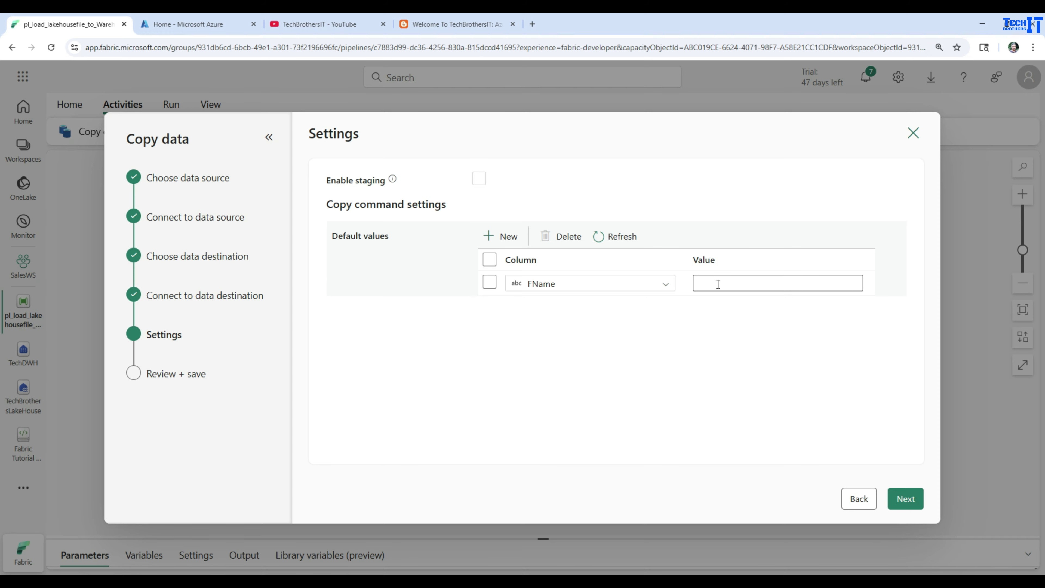
click(489, 259)
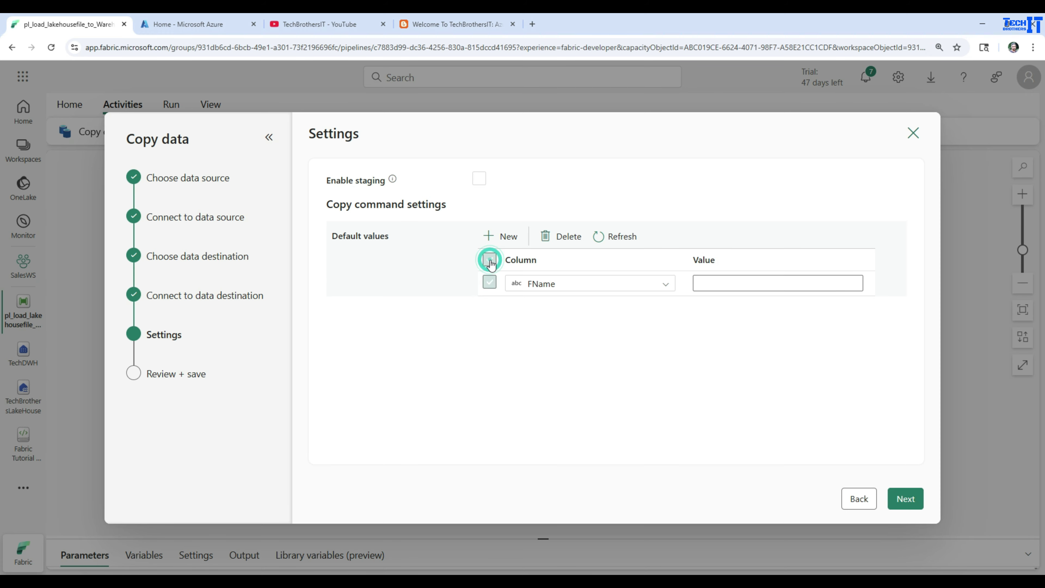
click(568, 237)
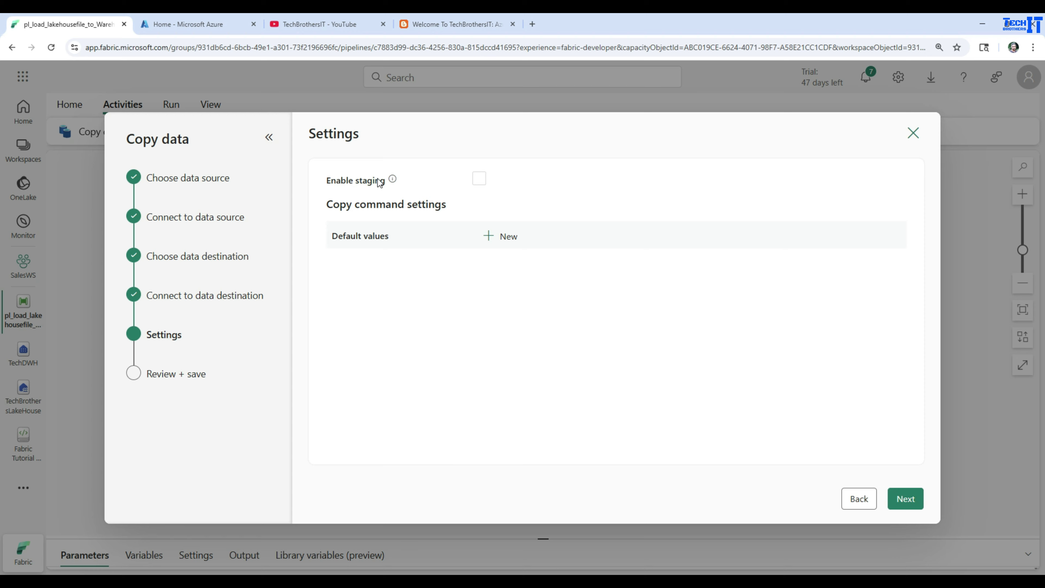
Enable staging for the copy with Workspace as the data store type.
click(478, 180)
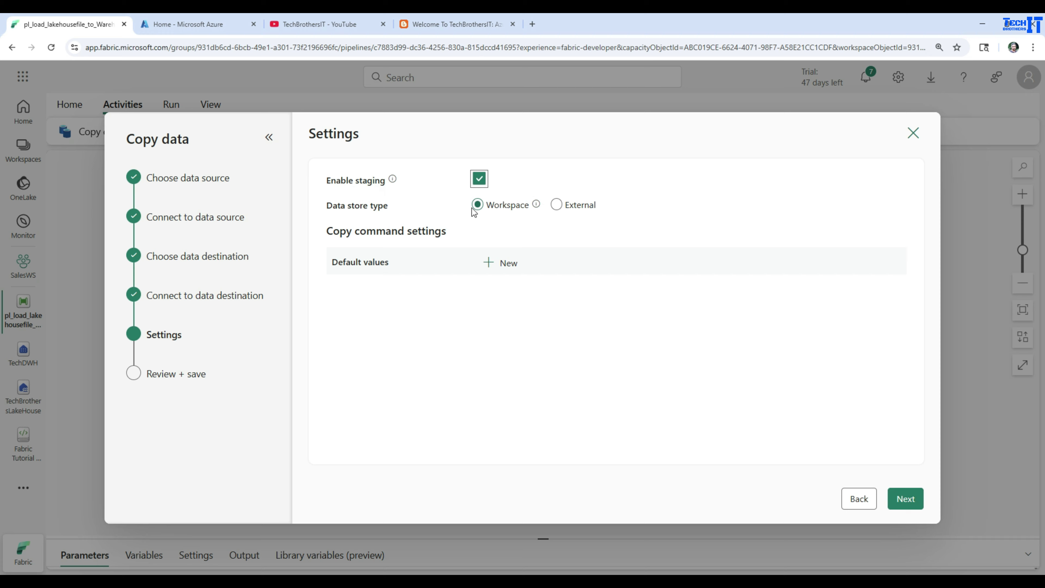
click(558, 206)
Read the linked staging documentation on when to use staged copy and how it works, and return to the copy assistant.
mouse_move(393, 181)
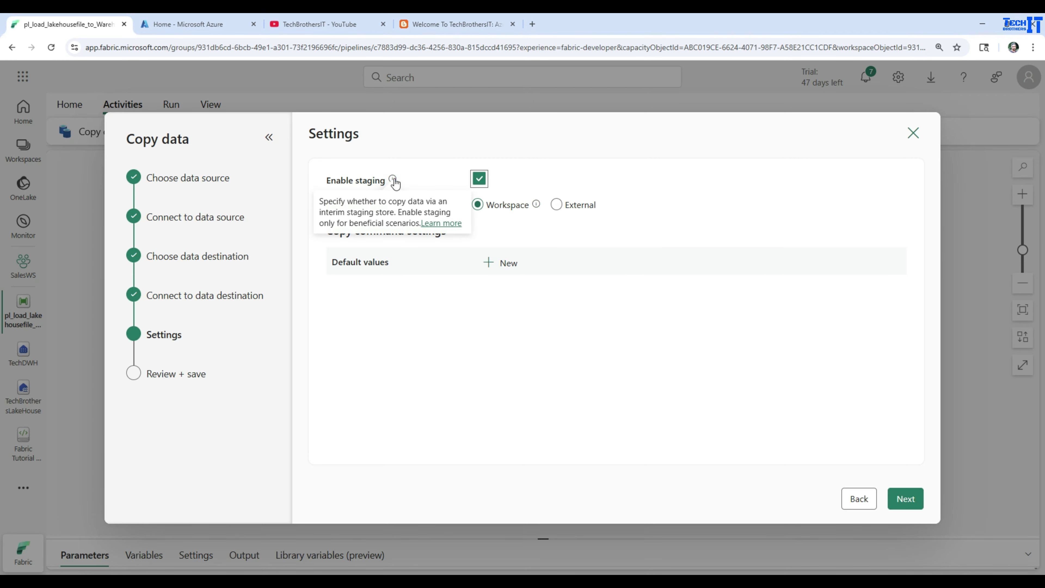
click(440, 223)
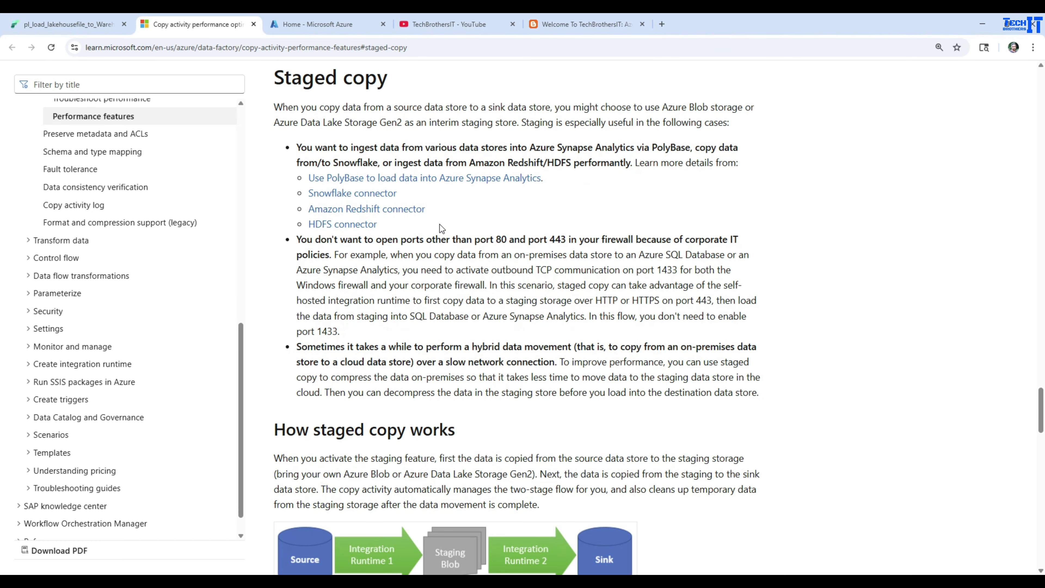
drag(273, 107, 759, 119)
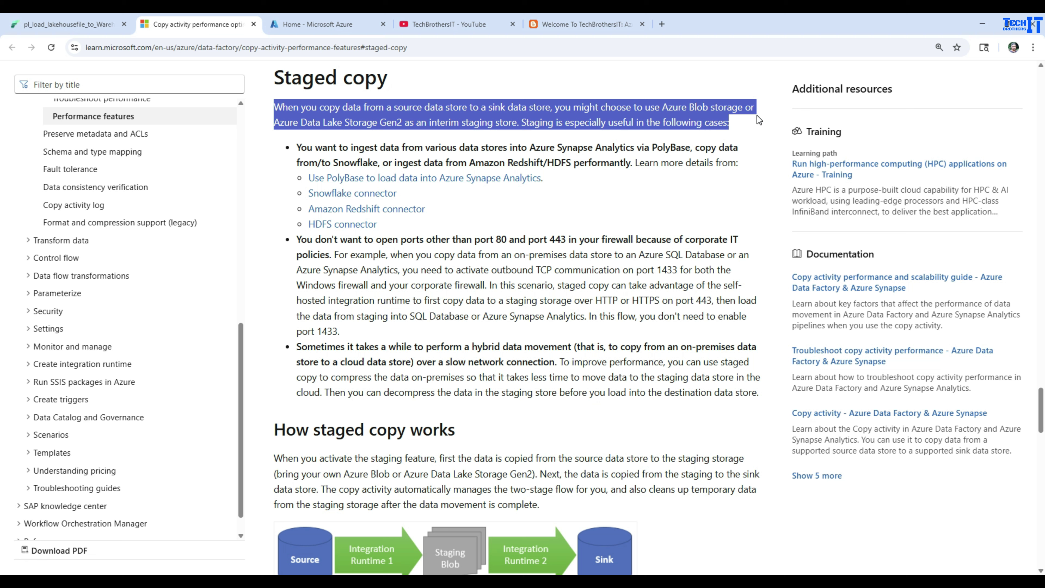
drag(758, 118, 772, 164)
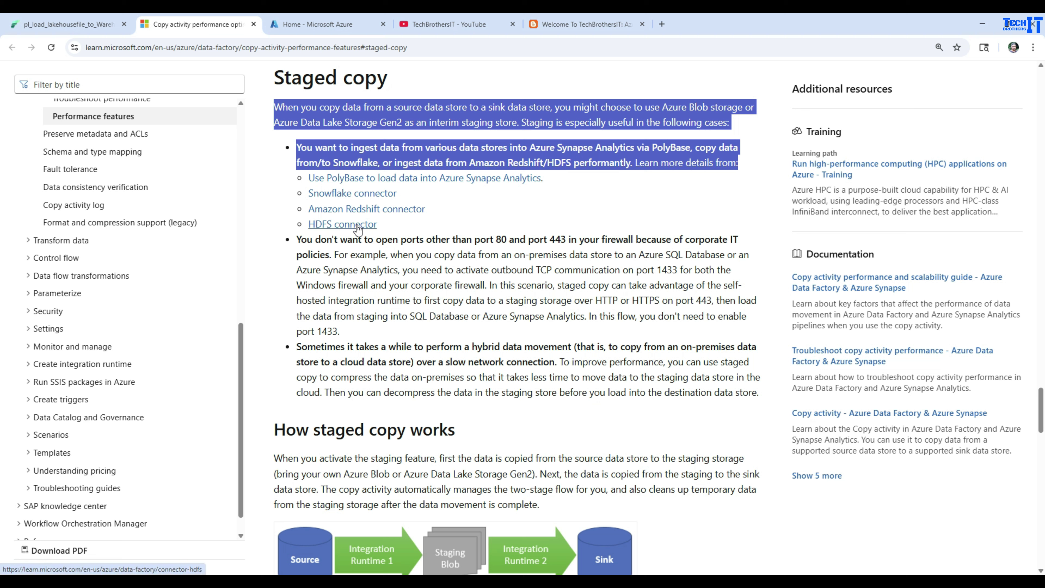
click(418, 223)
drag(296, 239, 743, 250)
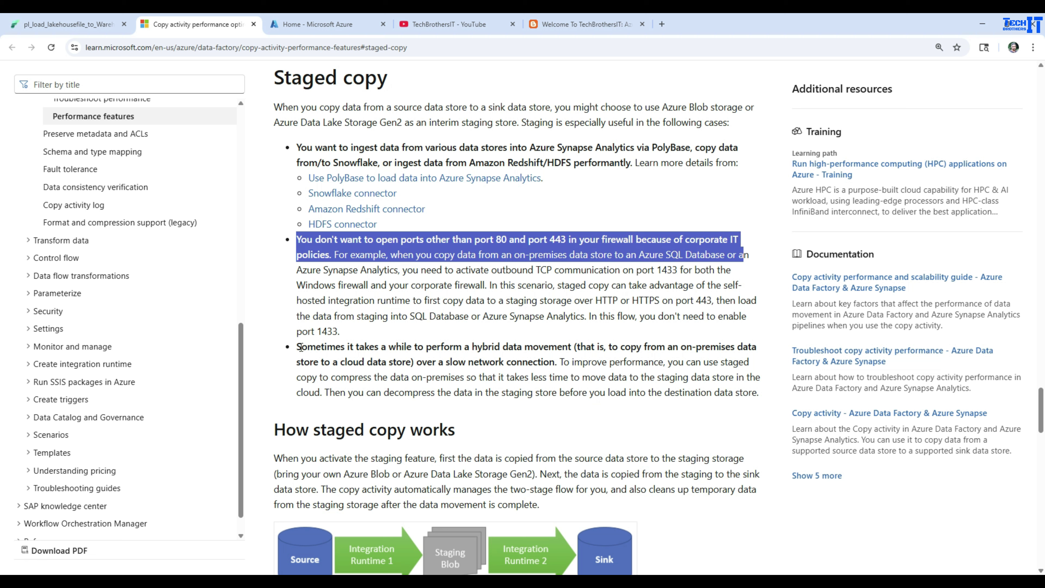
drag(299, 347, 567, 365)
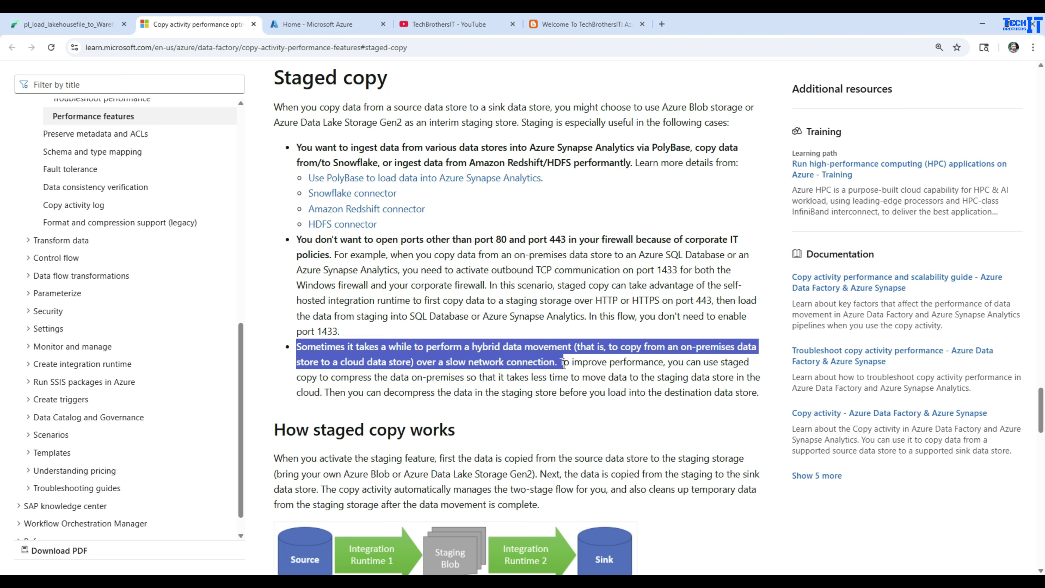
scroll(542, 366, down, 2)
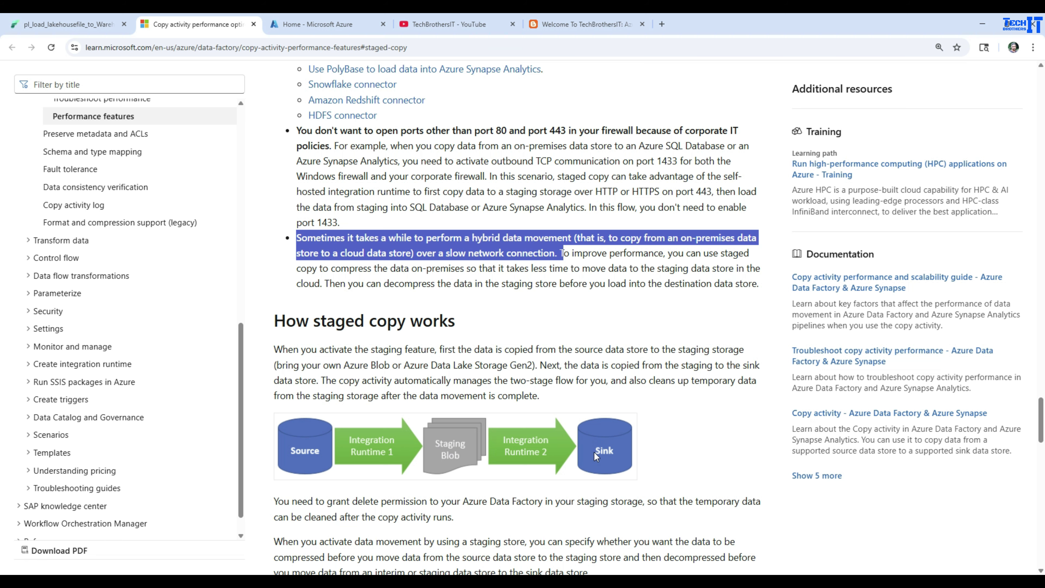
scroll(576, 456, down, 3)
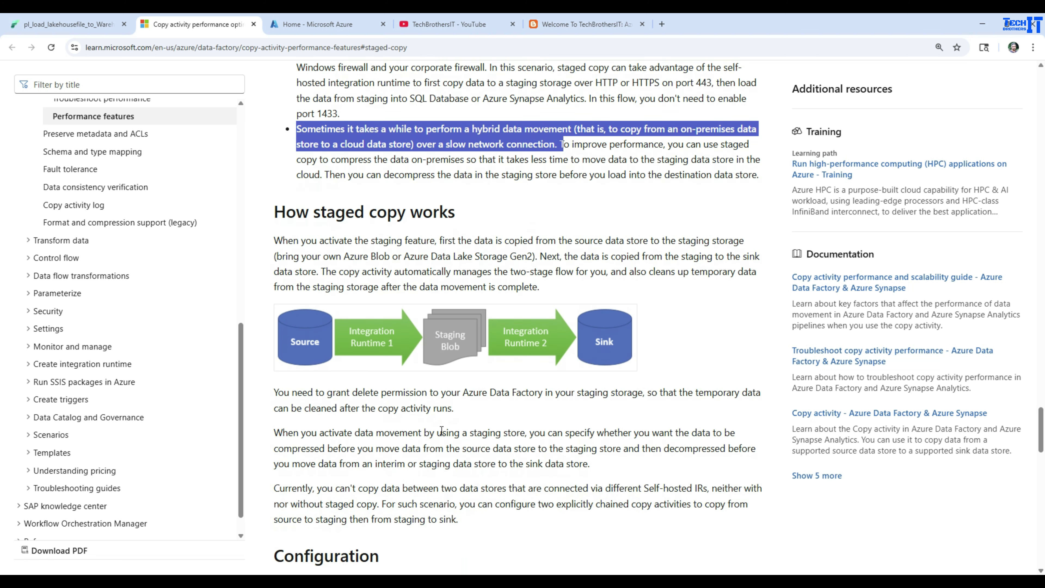
scroll(507, 400, up, 15)
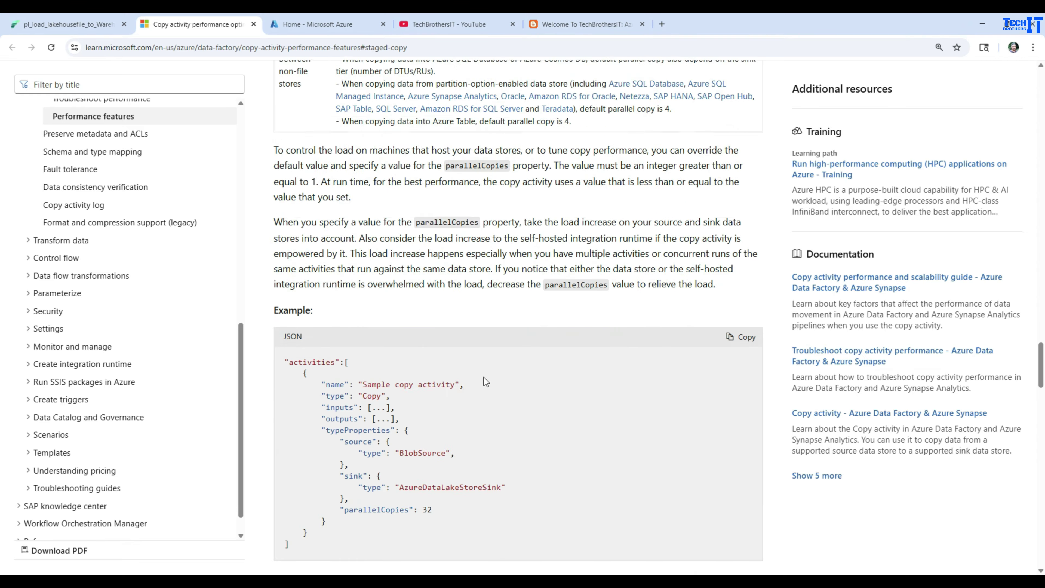
click(58, 24)
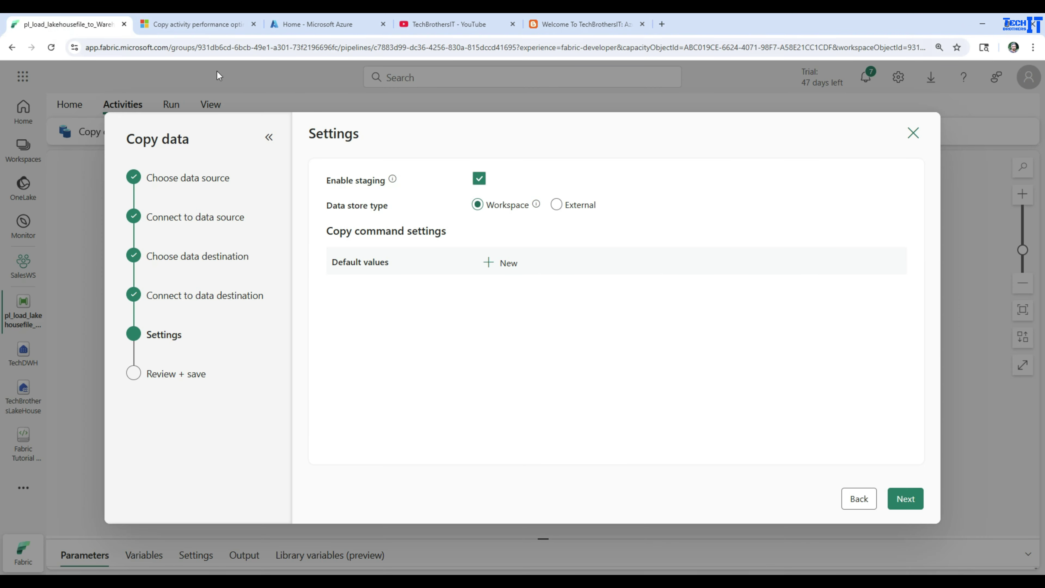
Try to continue past the copy settings with staging disabled, and enable staging again with the Workspace data store type.
click(479, 179)
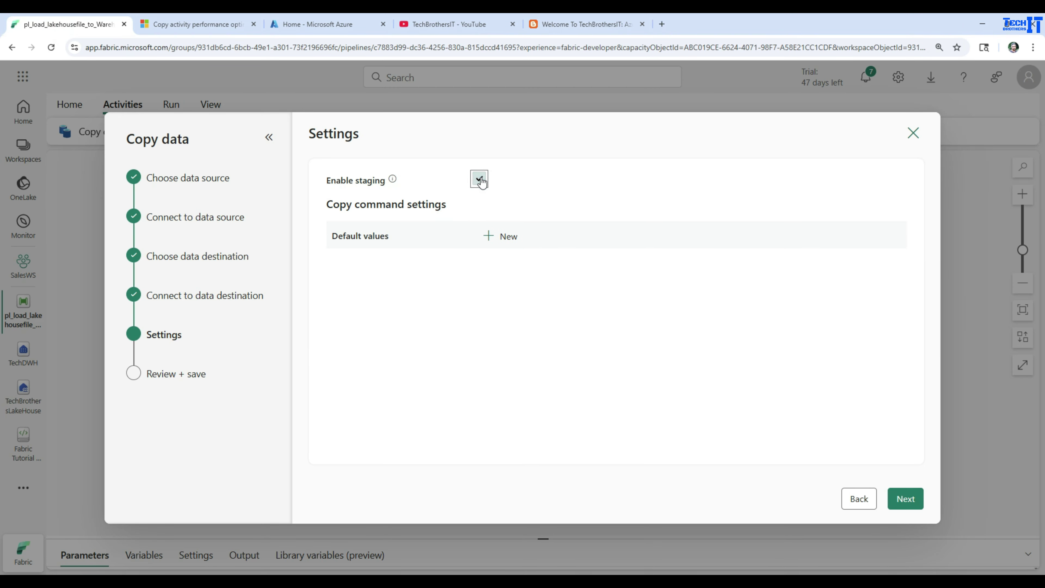
click(899, 498)
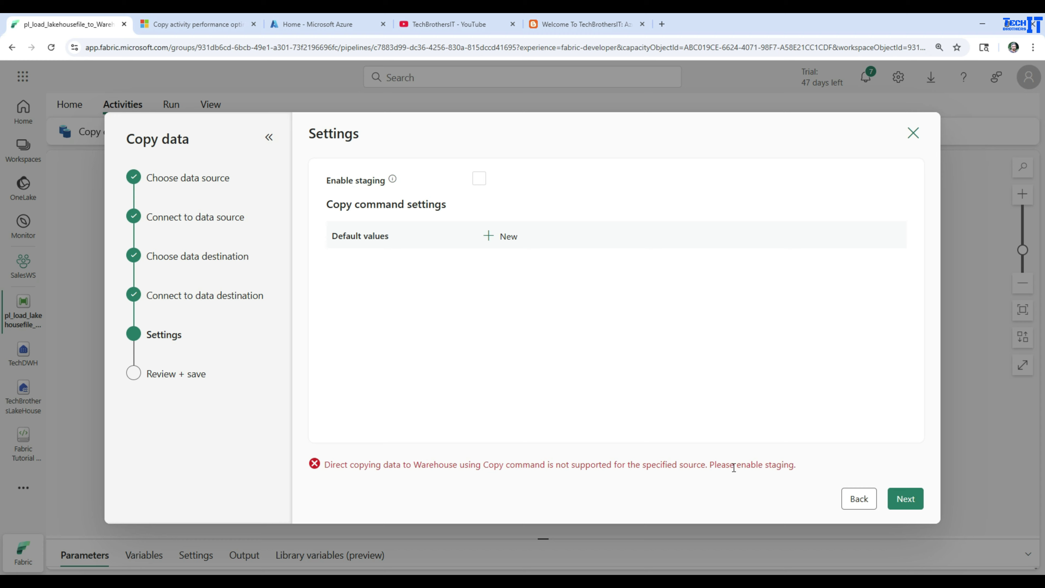
click(479, 179)
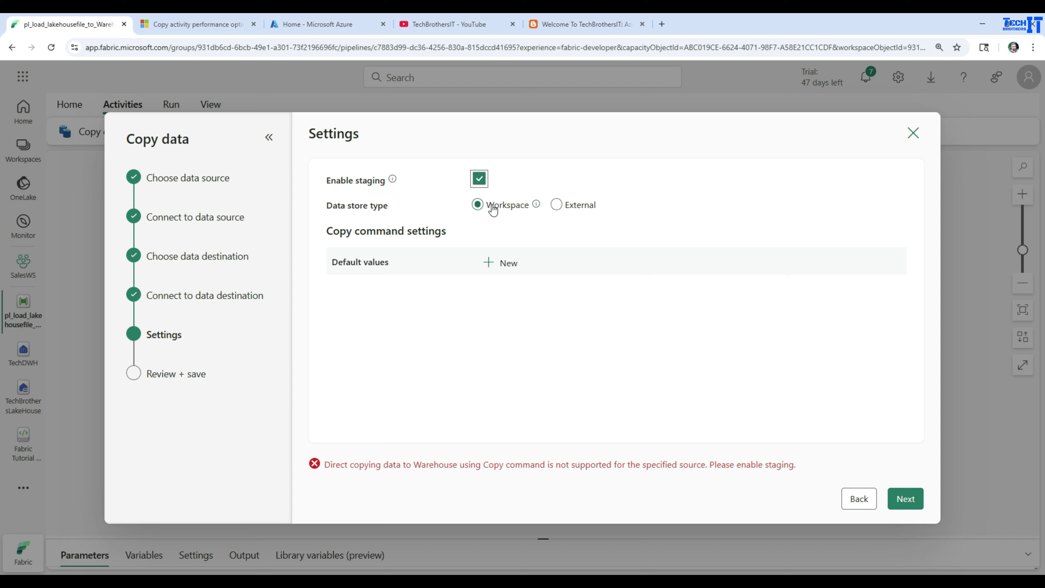
mouse_move(536, 208)
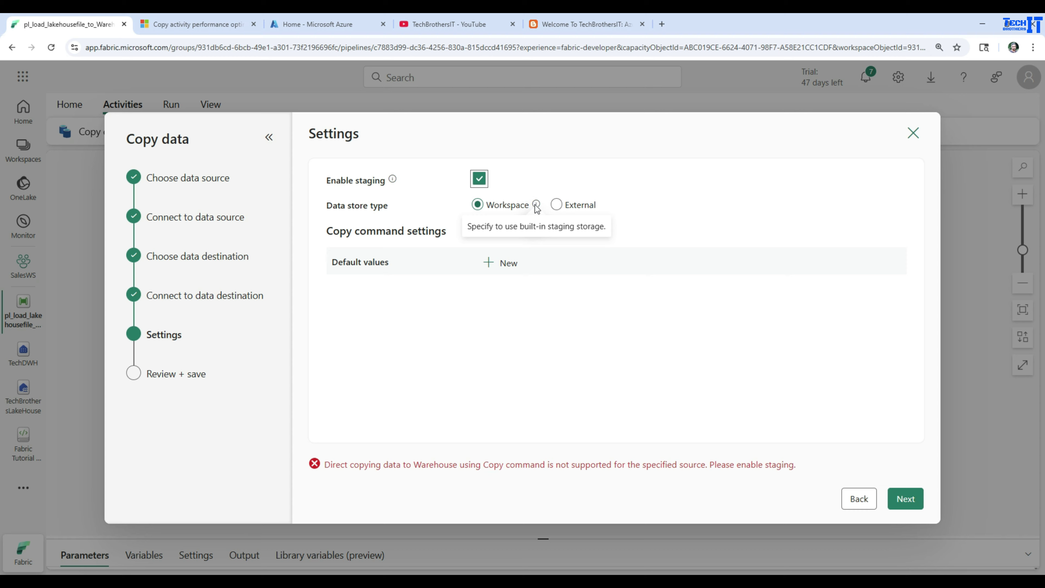
Try the External staging data store type, browse its account connections and new data sources, and switch back to Workspace.
click(558, 206)
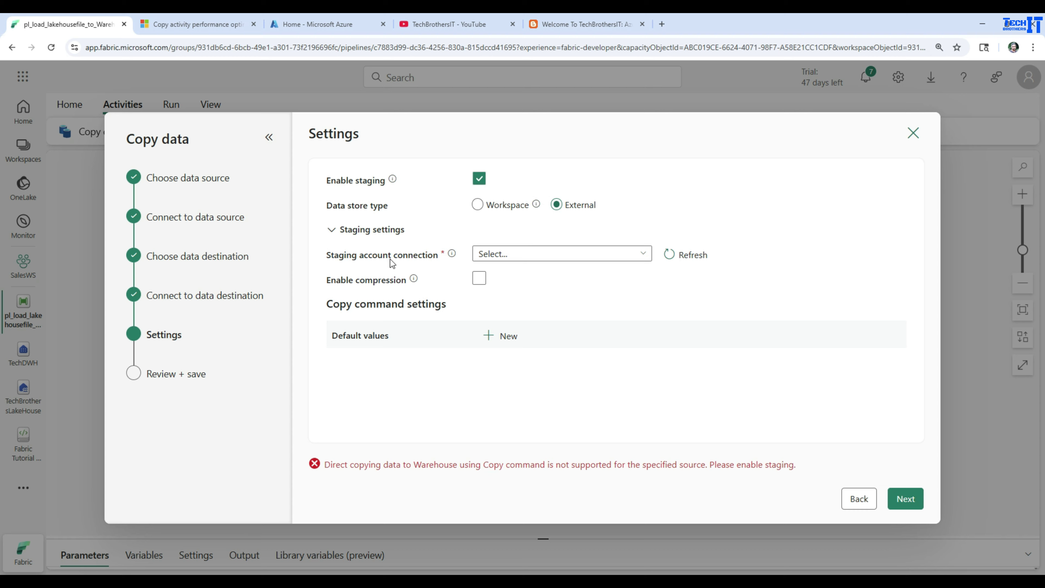
click(642, 253)
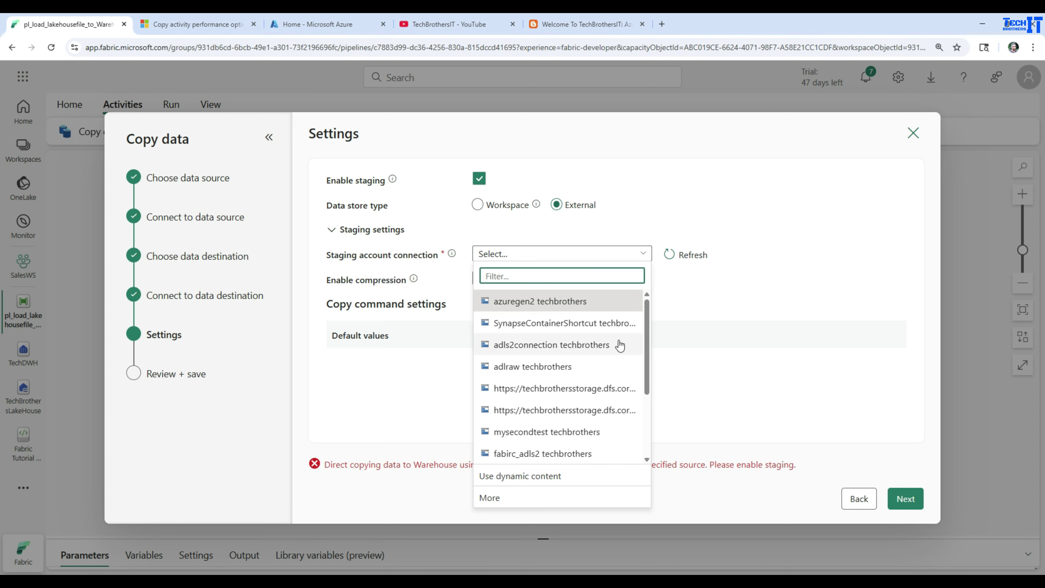
click(491, 497)
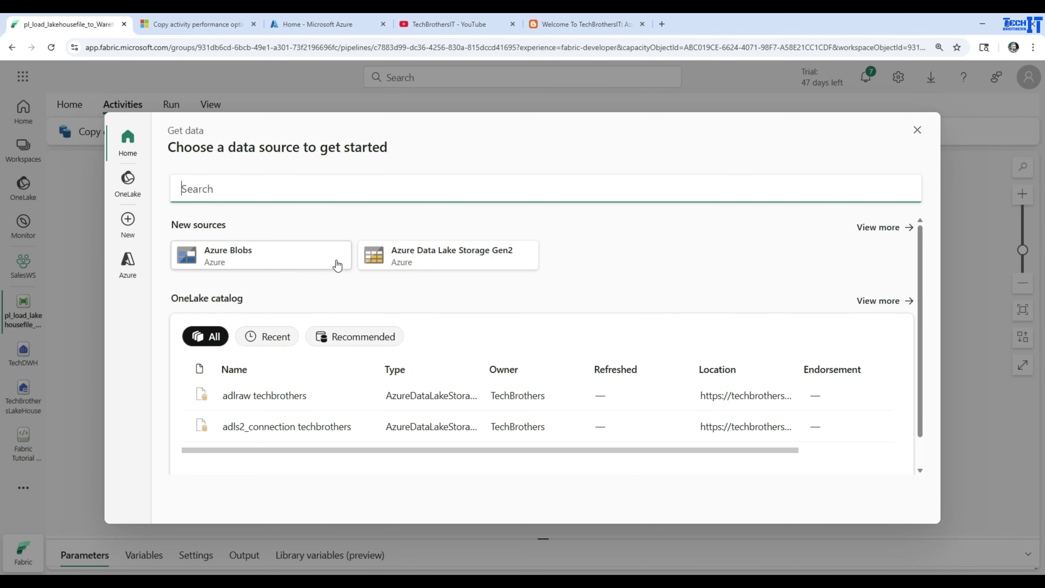
click(917, 131)
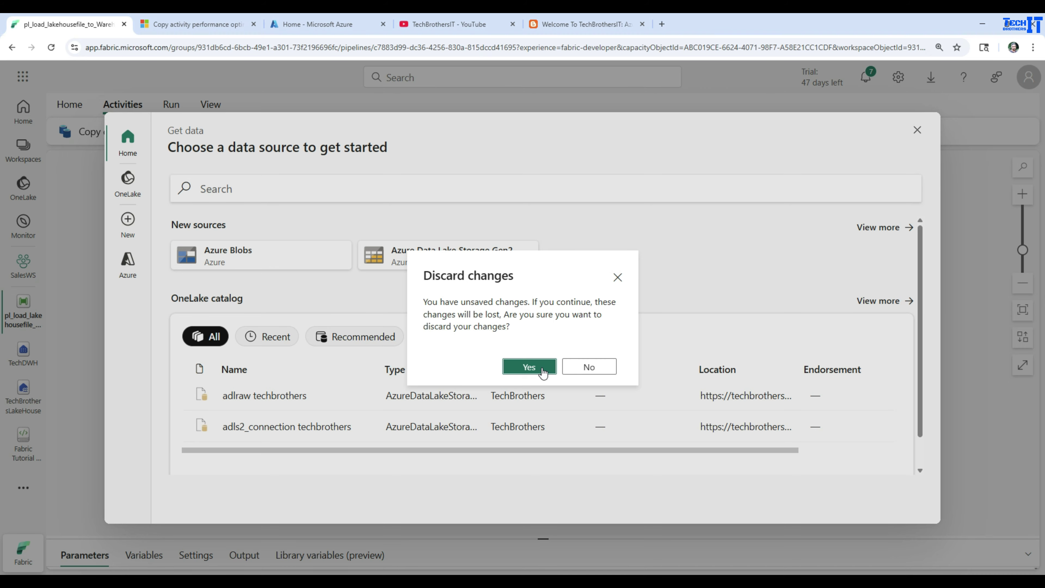
click(542, 370)
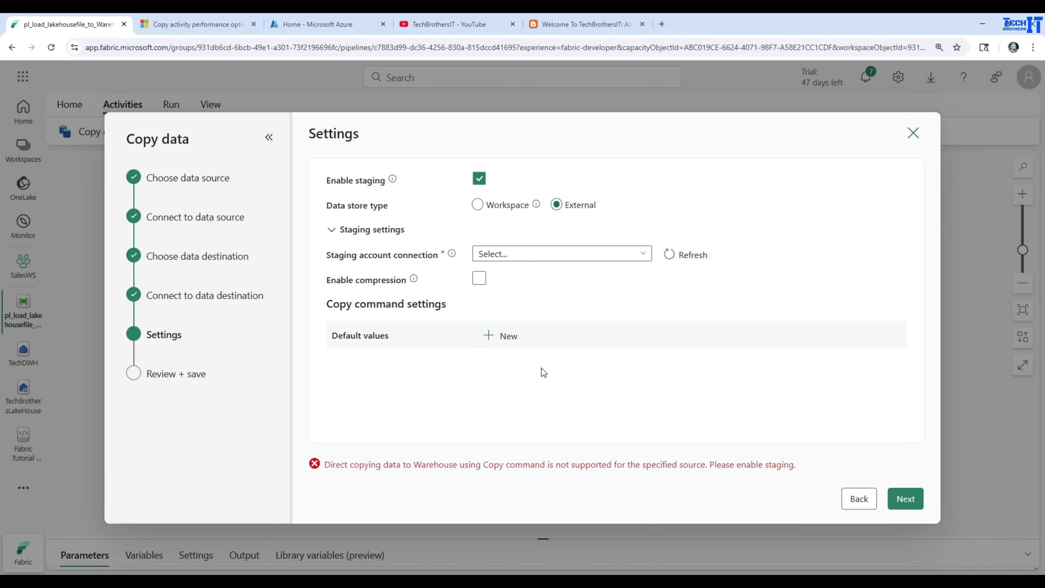
click(494, 209)
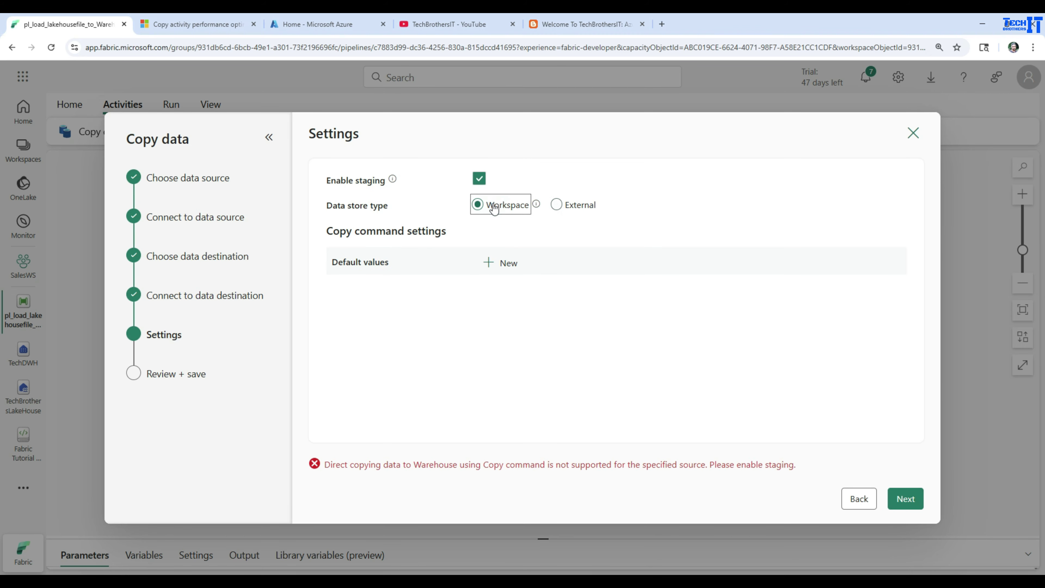
Review the source file, folder and destination table in the copy summary, and save and run the copy.
click(907, 499)
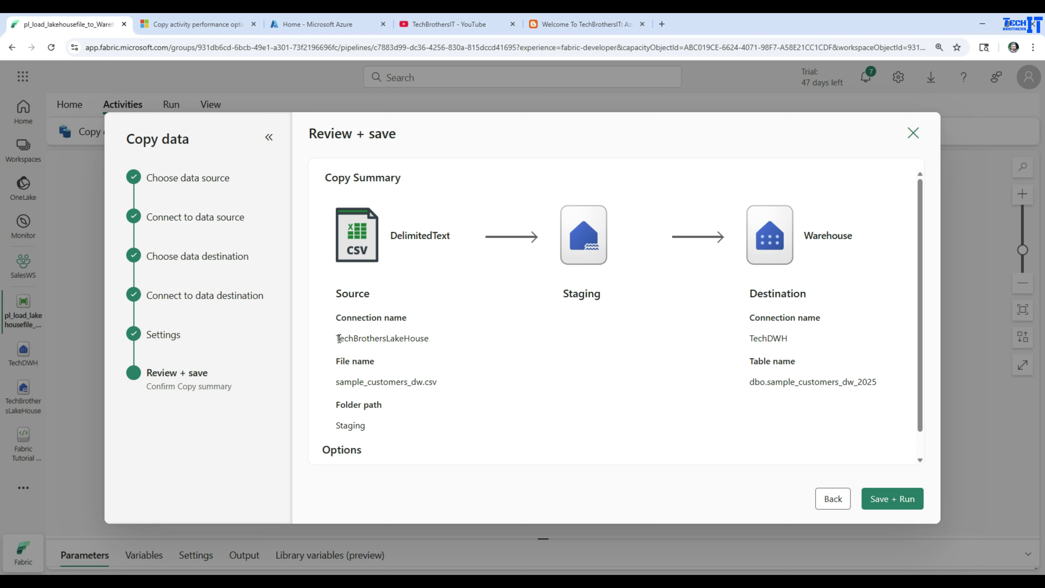
drag(338, 338, 427, 340)
drag(443, 381, 329, 382)
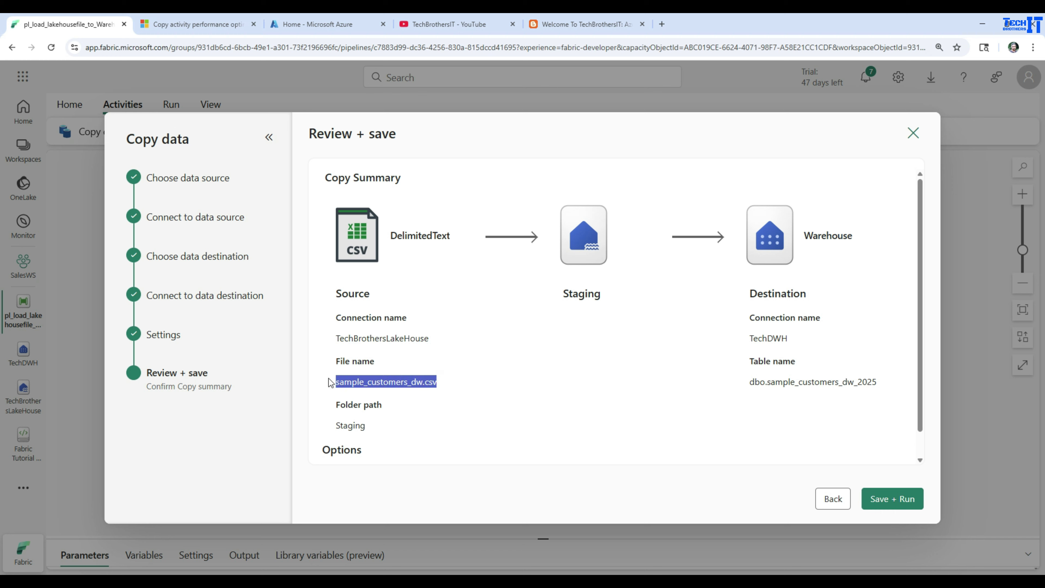
drag(376, 426, 341, 424)
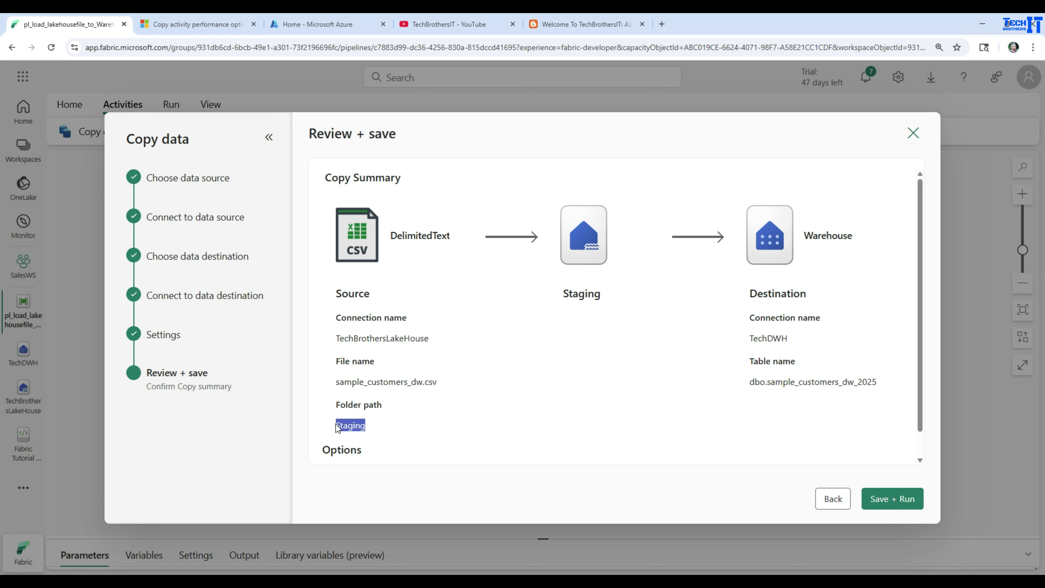
drag(338, 383, 482, 386)
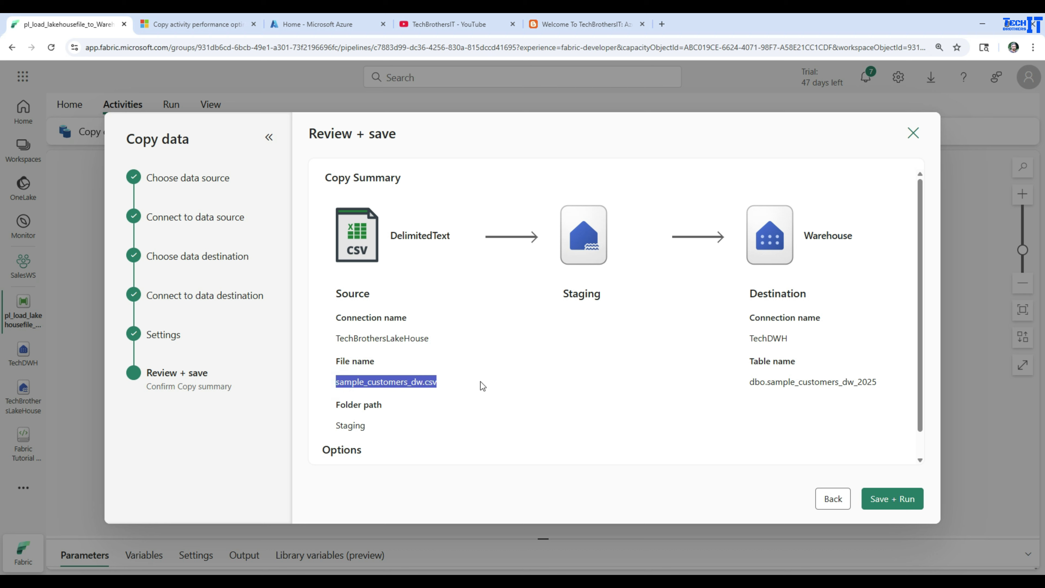
double_click(768, 338)
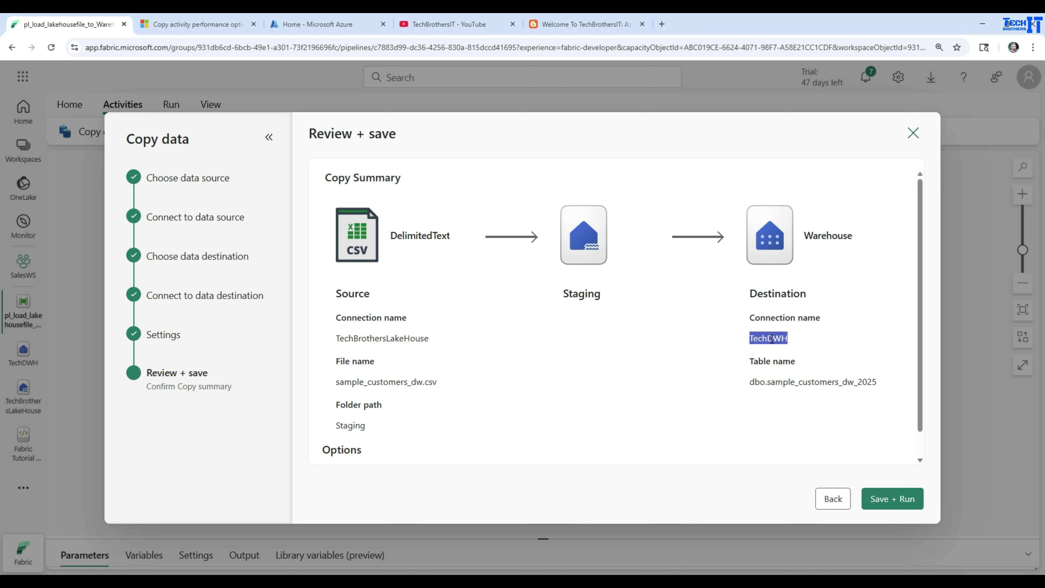
drag(750, 382, 872, 387)
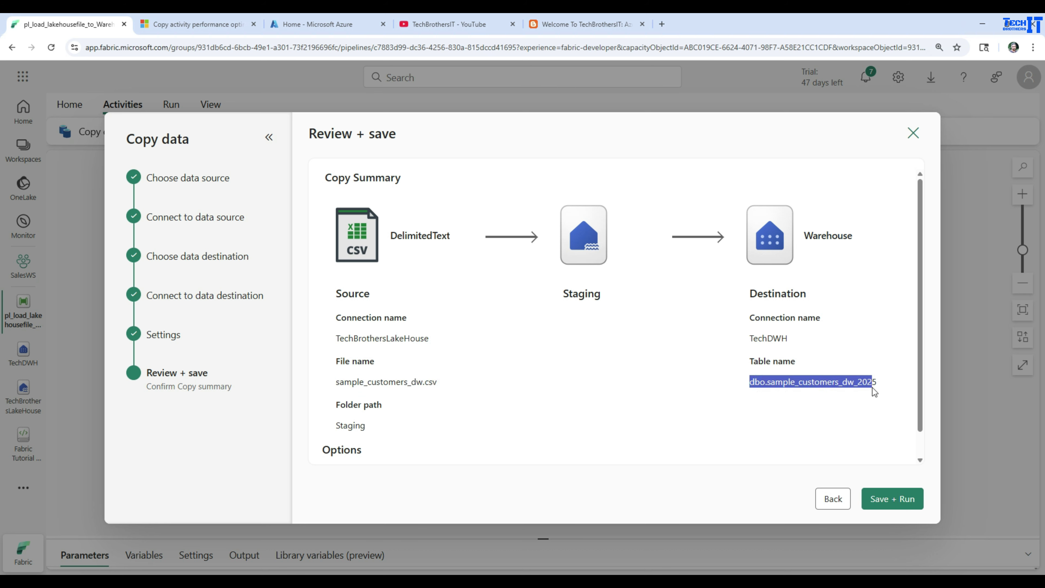
click(886, 500)
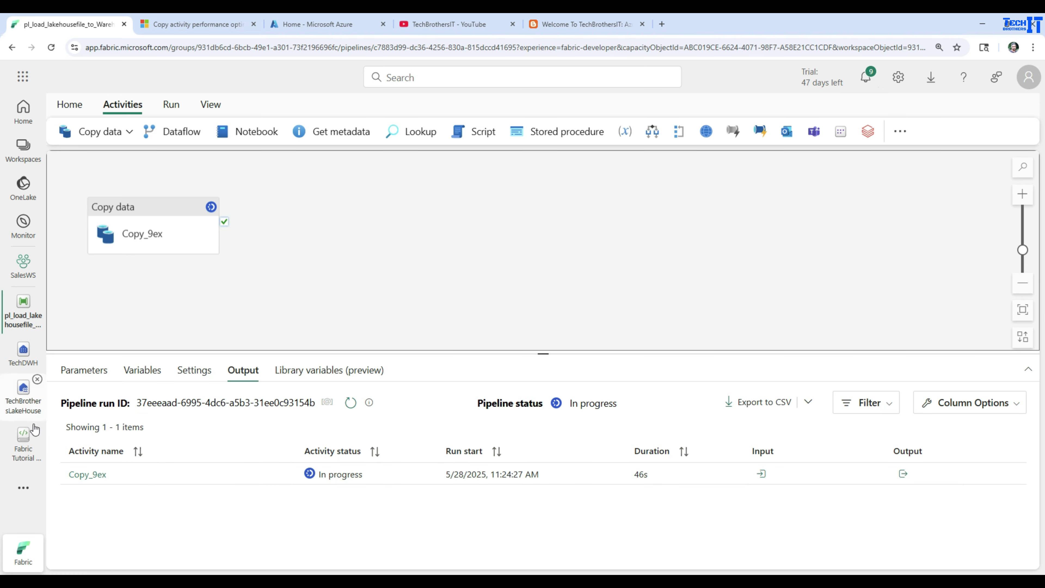
Refresh the dbo tables in the TechDWH warehouse and query the top 100 rows of sample_customers_dw_2025.
click(23, 358)
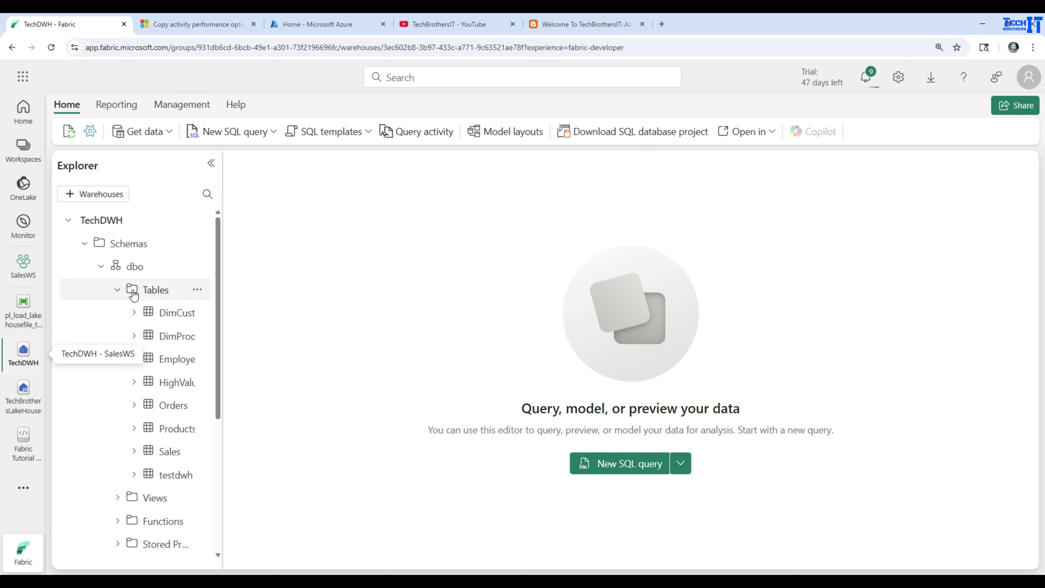
click(197, 289)
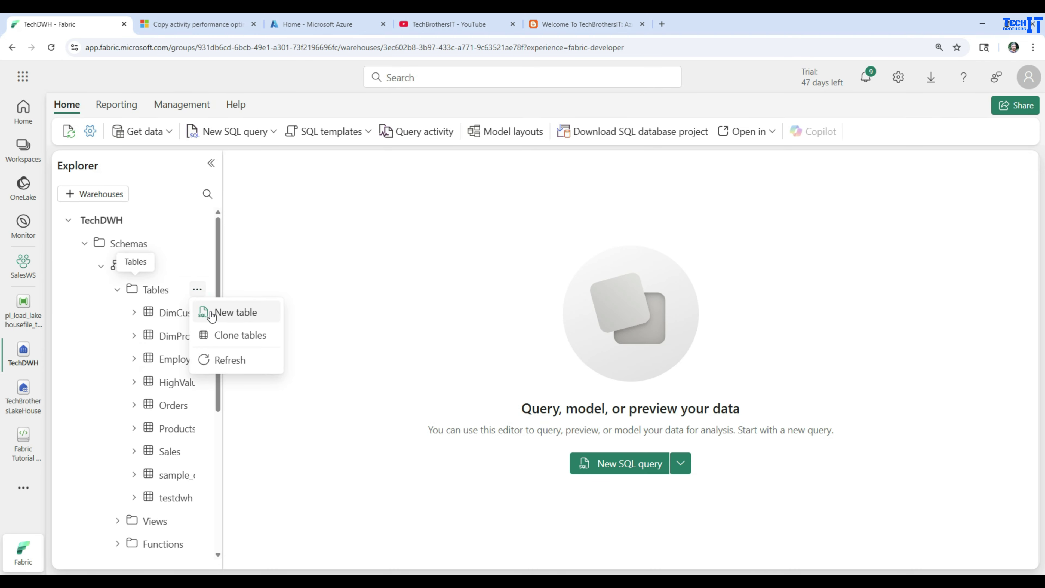
click(226, 359)
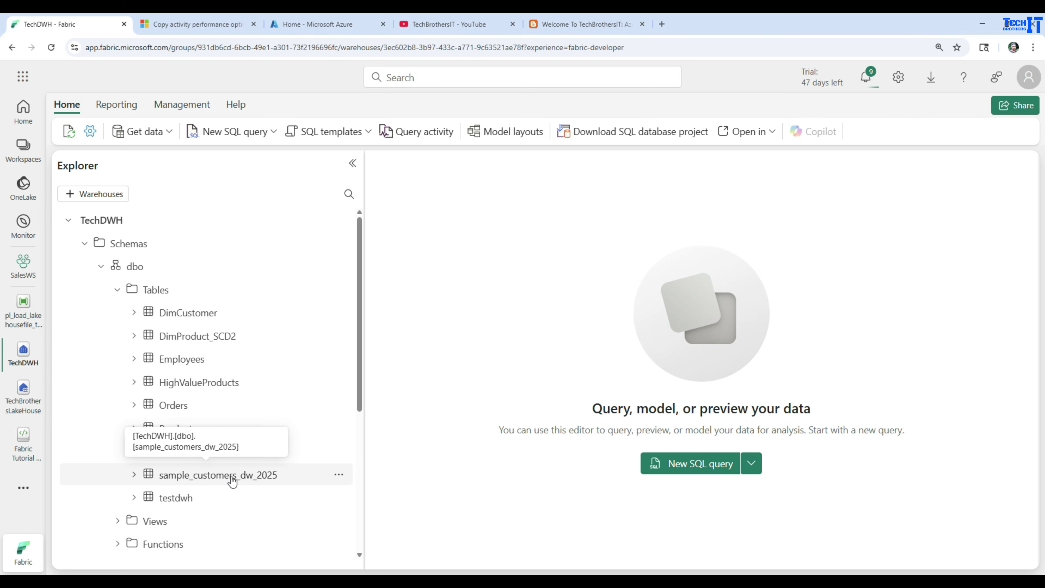
click(338, 474)
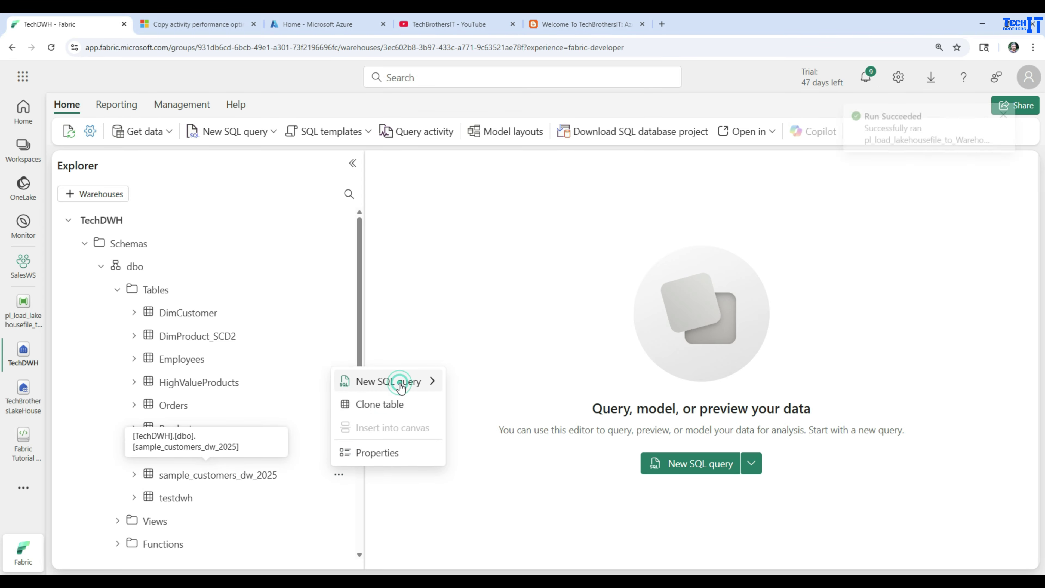
mouse_move(408, 381)
click(473, 383)
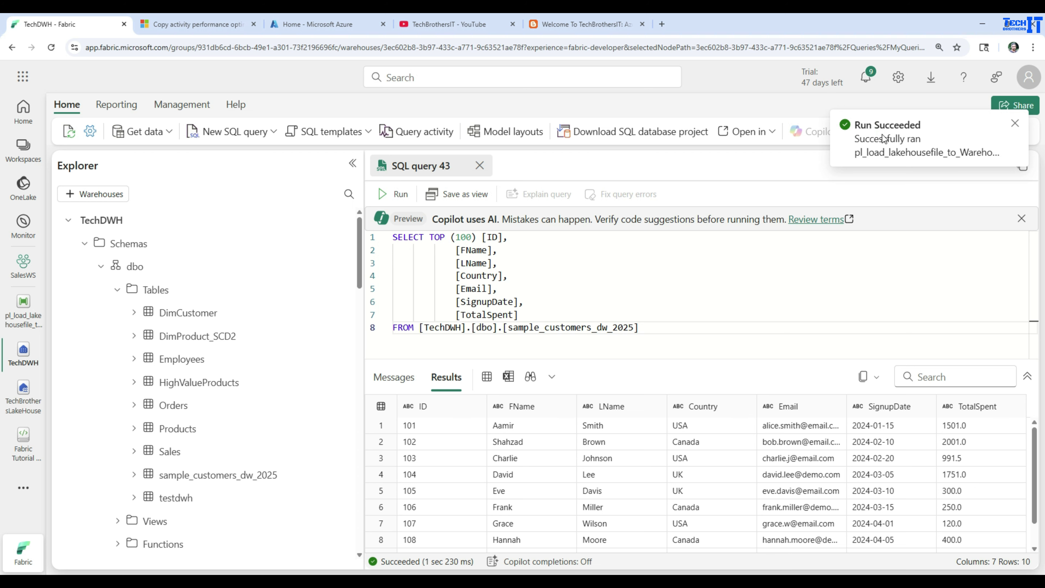
Return to the pipeline and examine the data and rows read and written in the copy activity's run details.
click(29, 324)
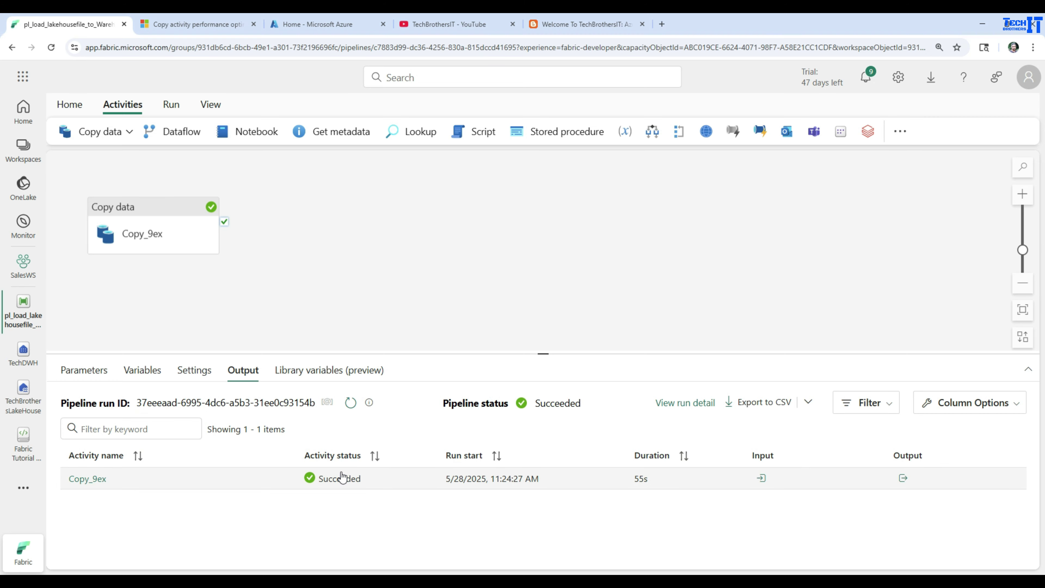
click(84, 480)
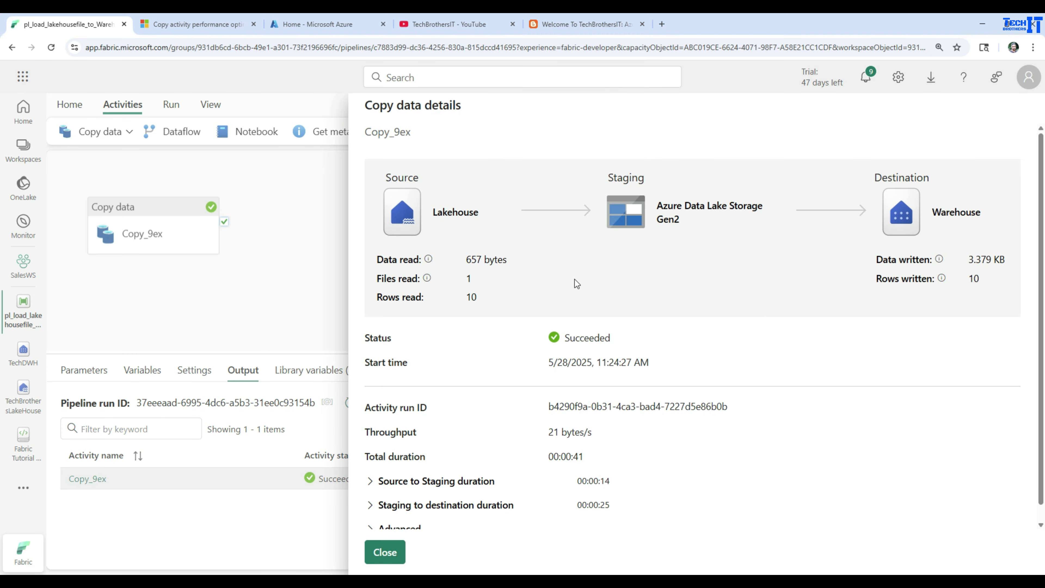
drag(507, 261, 448, 281)
click(475, 282)
drag(501, 304, 376, 297)
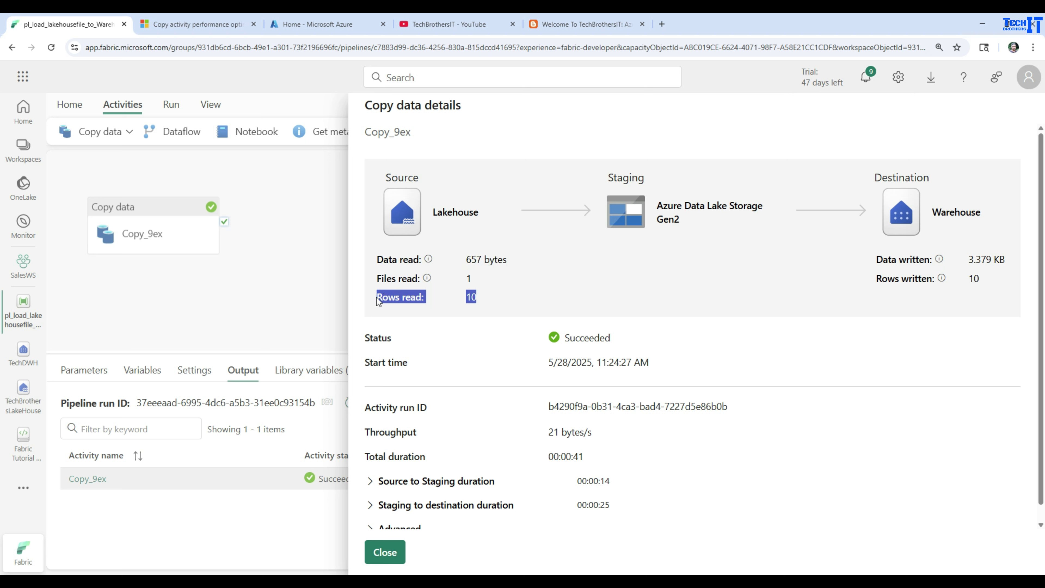
drag(875, 280, 1001, 258)
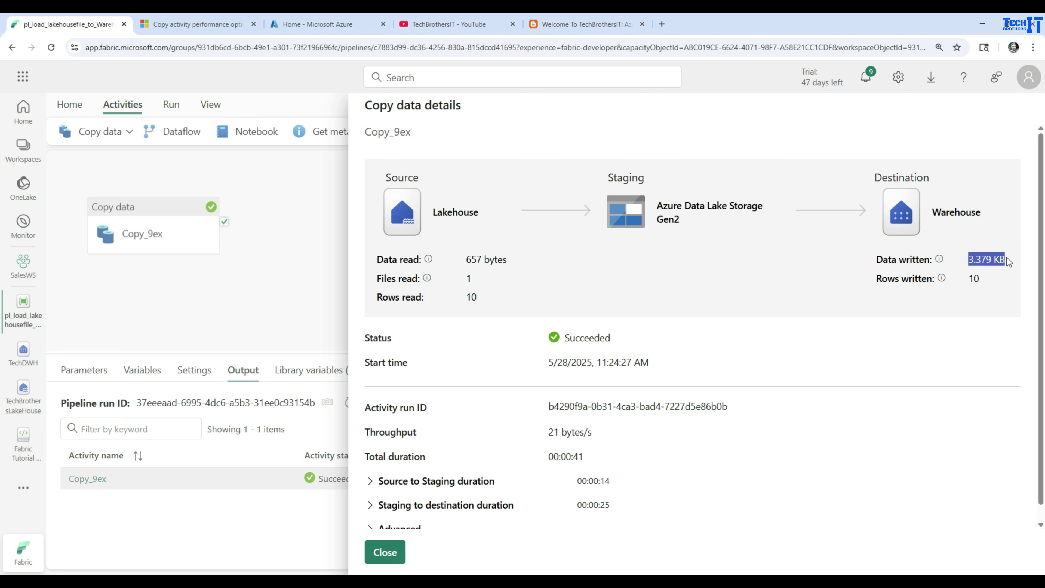
scroll(638, 343, down, 1)
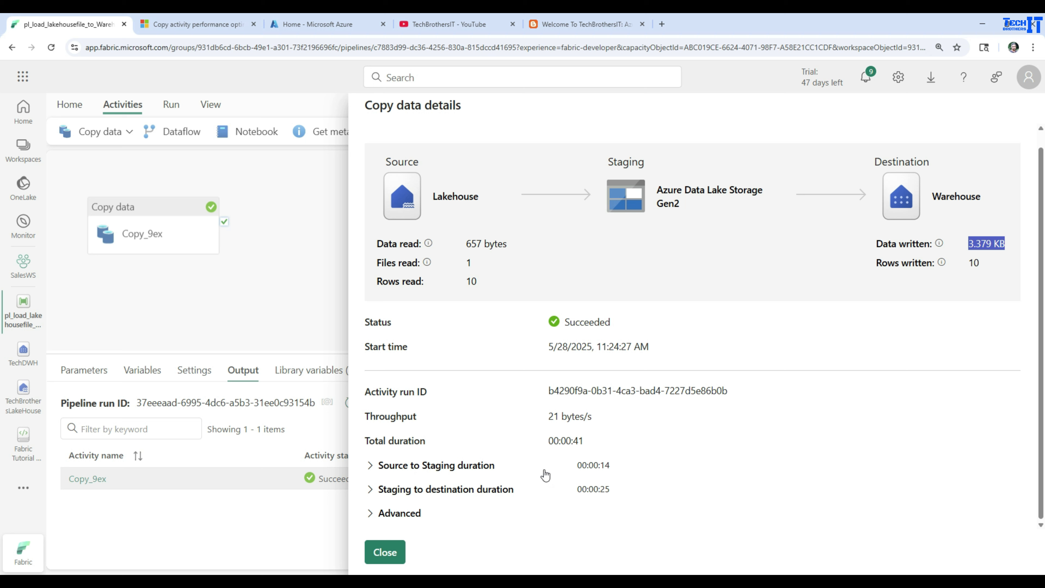
Examine the source-to-staging and staging-to-destination duration breakdowns in the copy run details, and close the details.
drag(610, 467, 556, 490)
click(372, 465)
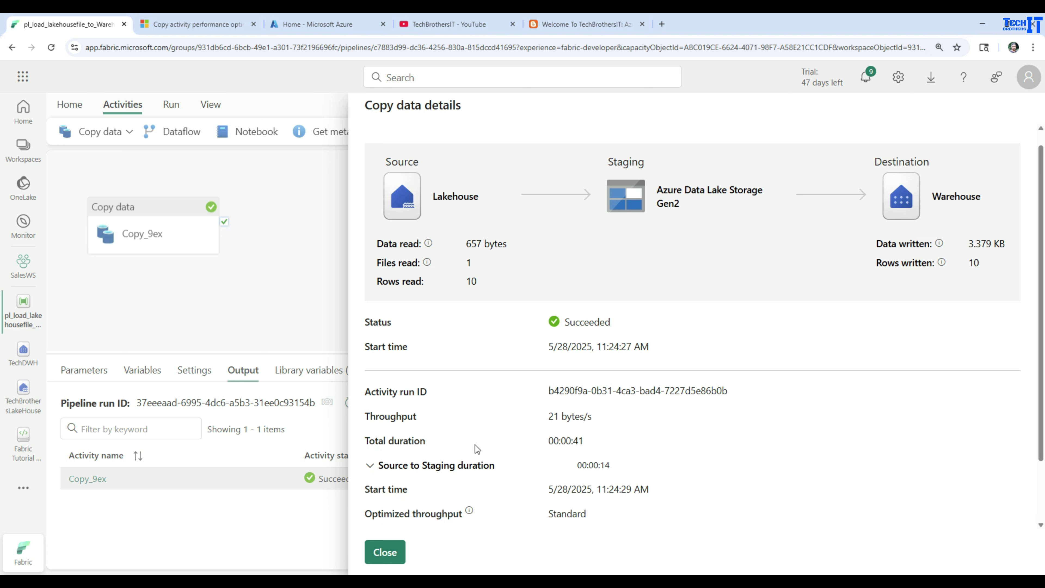
scroll(482, 443, down, 4)
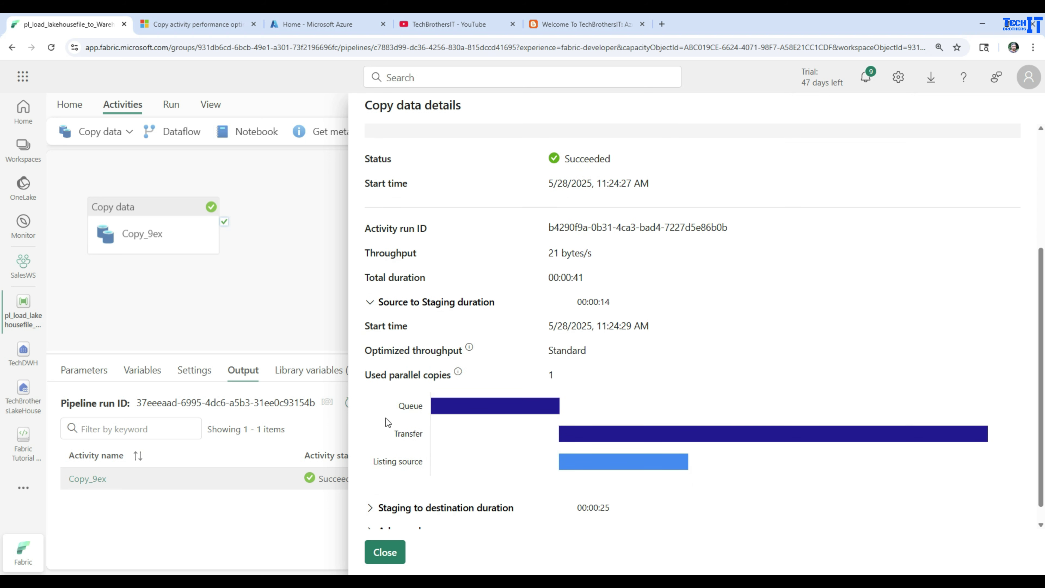
scroll(388, 422, down, 1)
click(367, 489)
scroll(483, 315, down, 4)
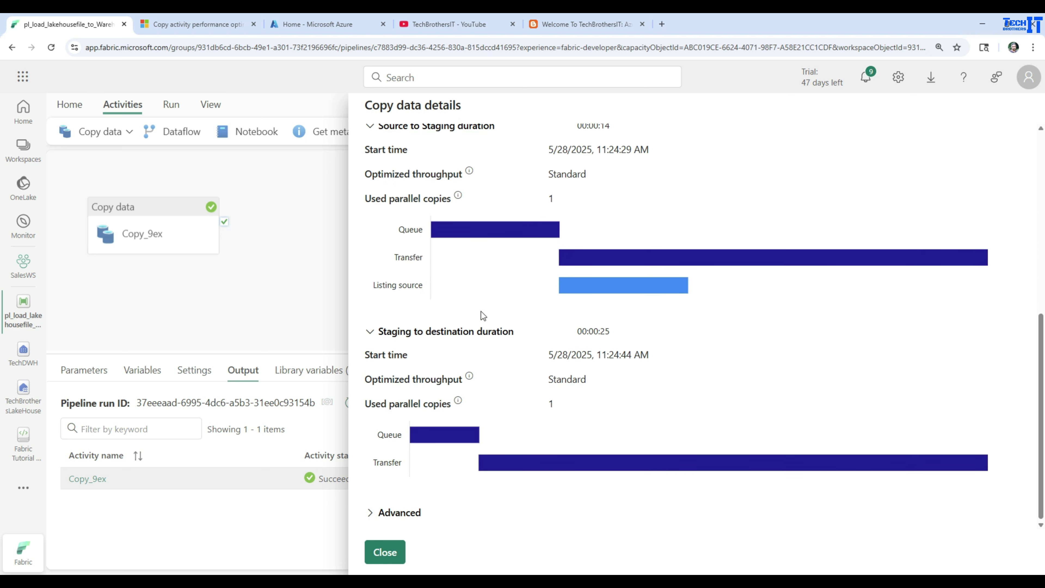
scroll(538, 346, up, 7)
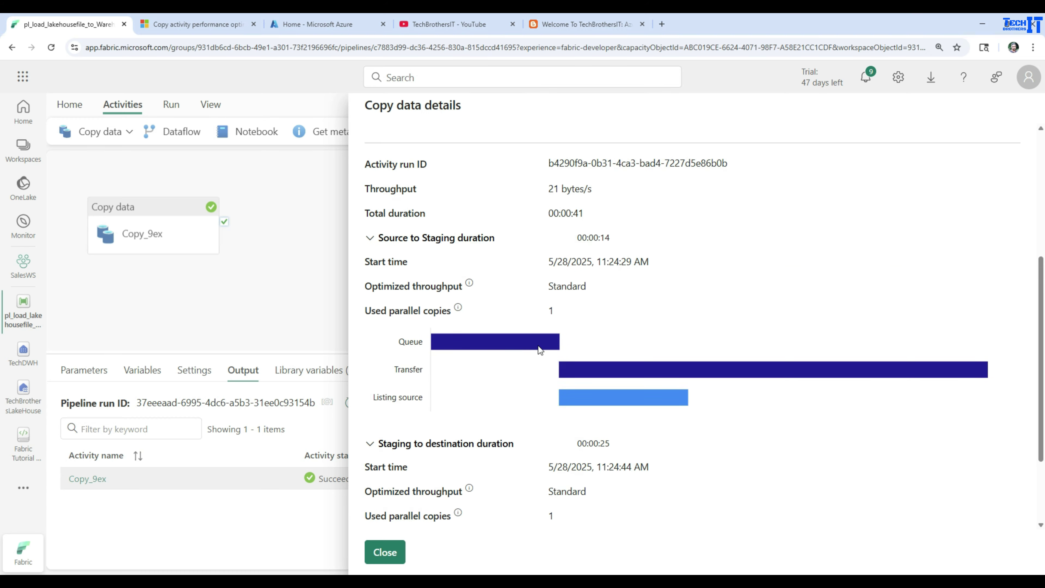
scroll(539, 350, up, 2)
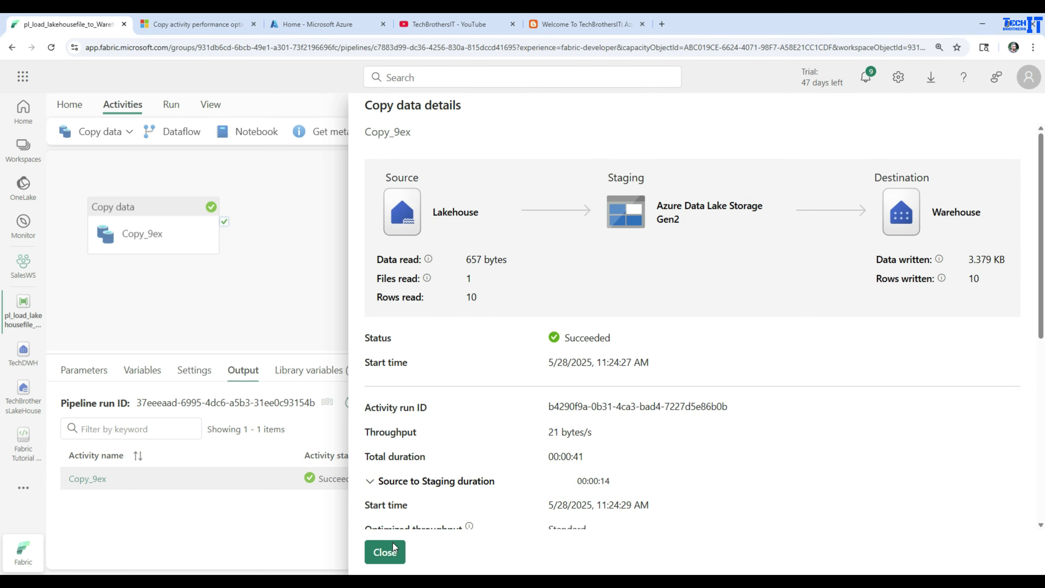
click(388, 552)
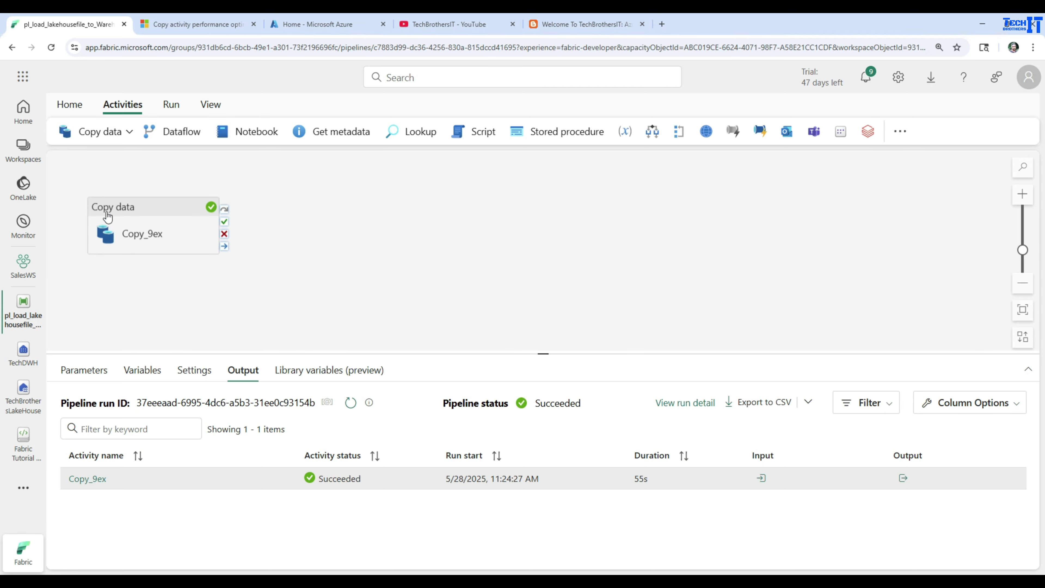
Return to the TechDWH warehouse and review the query on sample_customers_dw_2025 and its result rows.
click(28, 368)
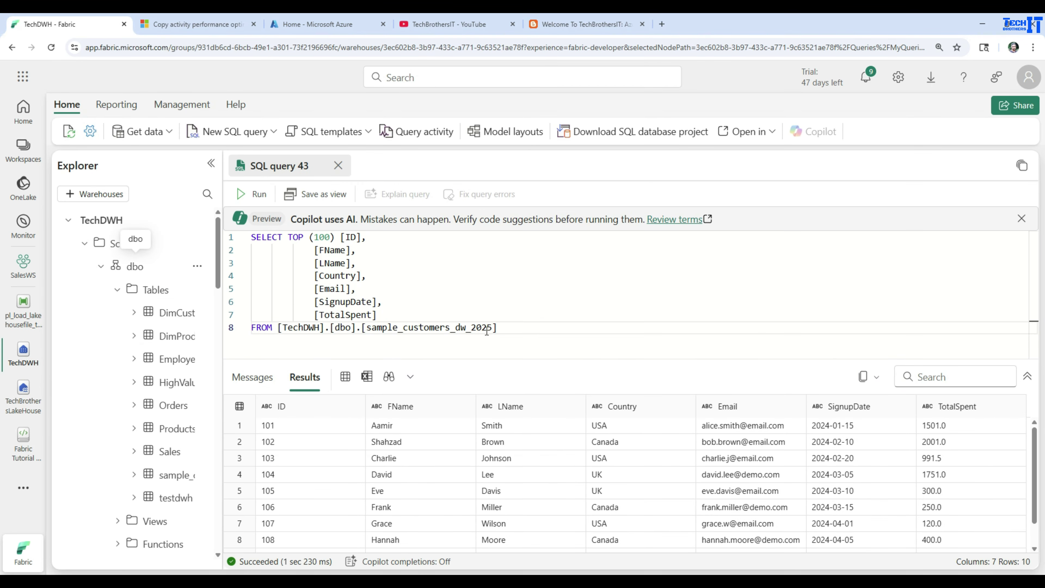
drag(506, 329, 274, 327)
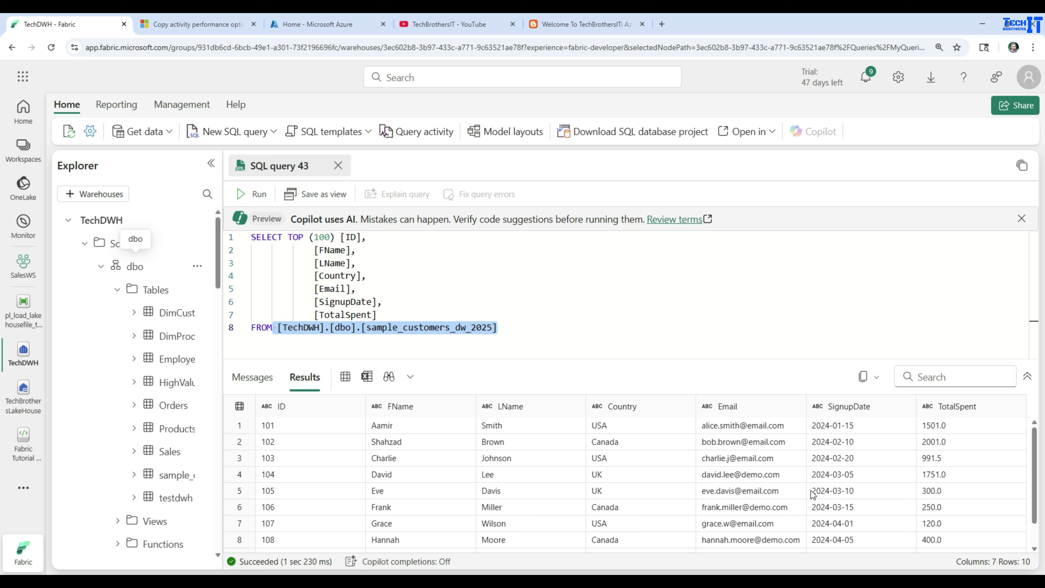
scroll(813, 494, down, 2)
scroll(815, 488, up, 2)
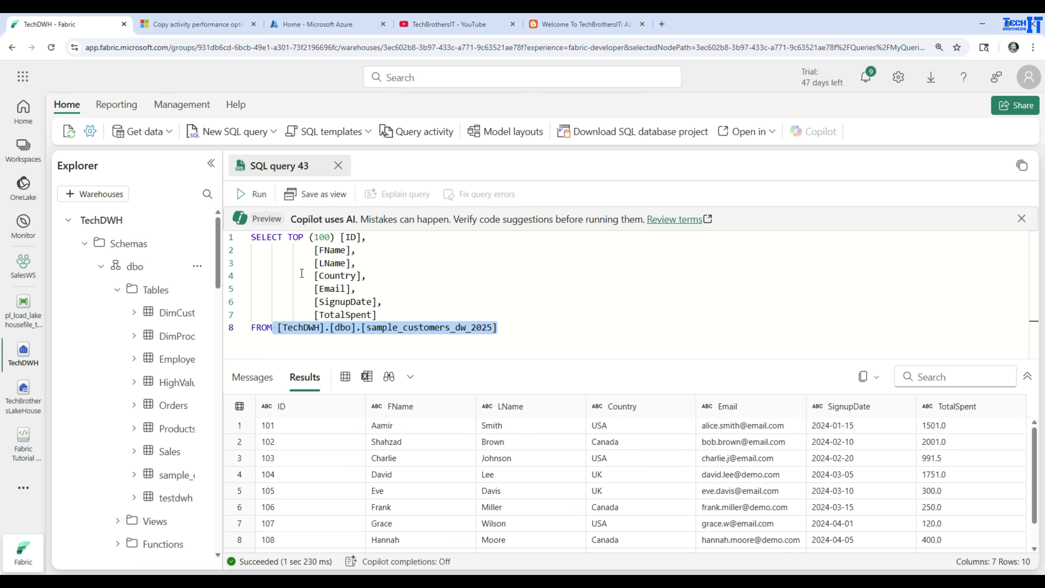
Return to the pipeline and look at the available options for adding a copy data activity, without choosing one.
click(23, 315)
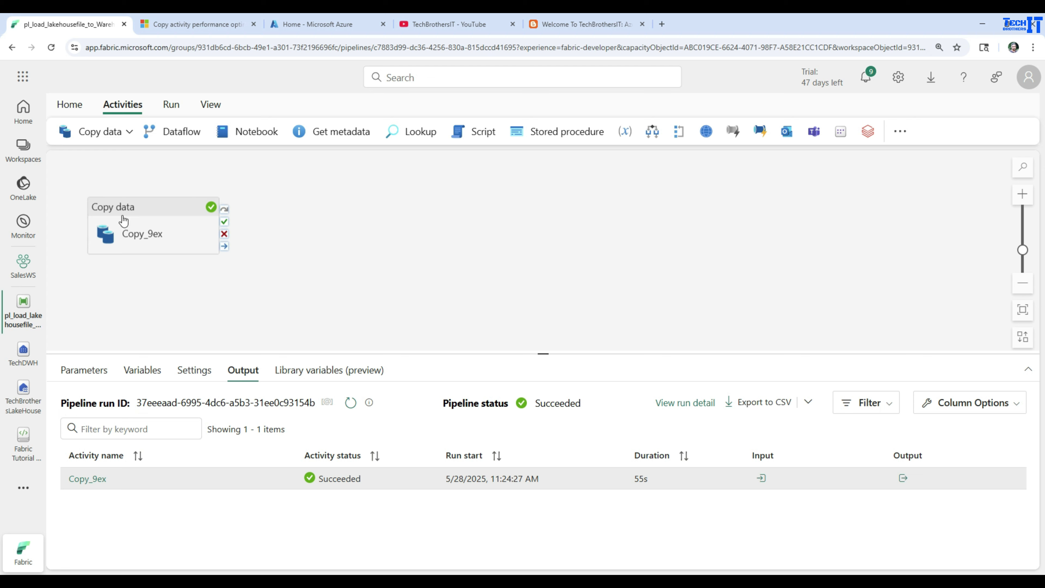
click(130, 132)
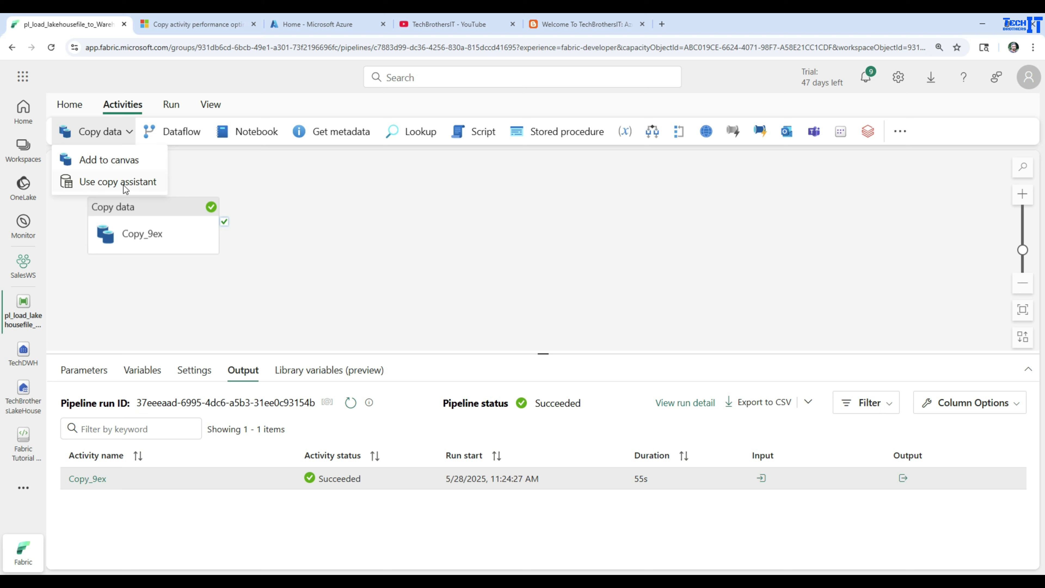
click(343, 239)
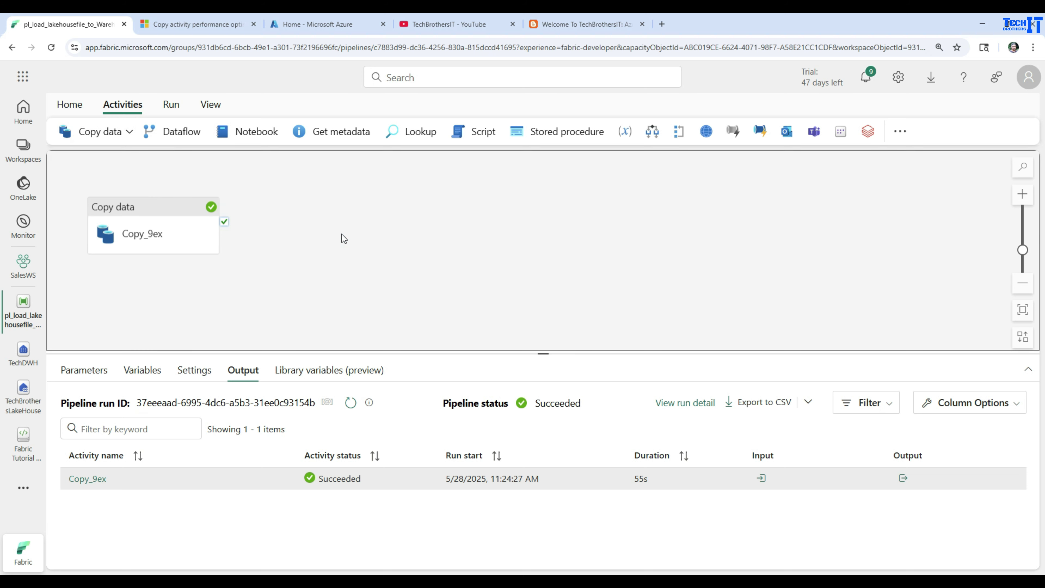